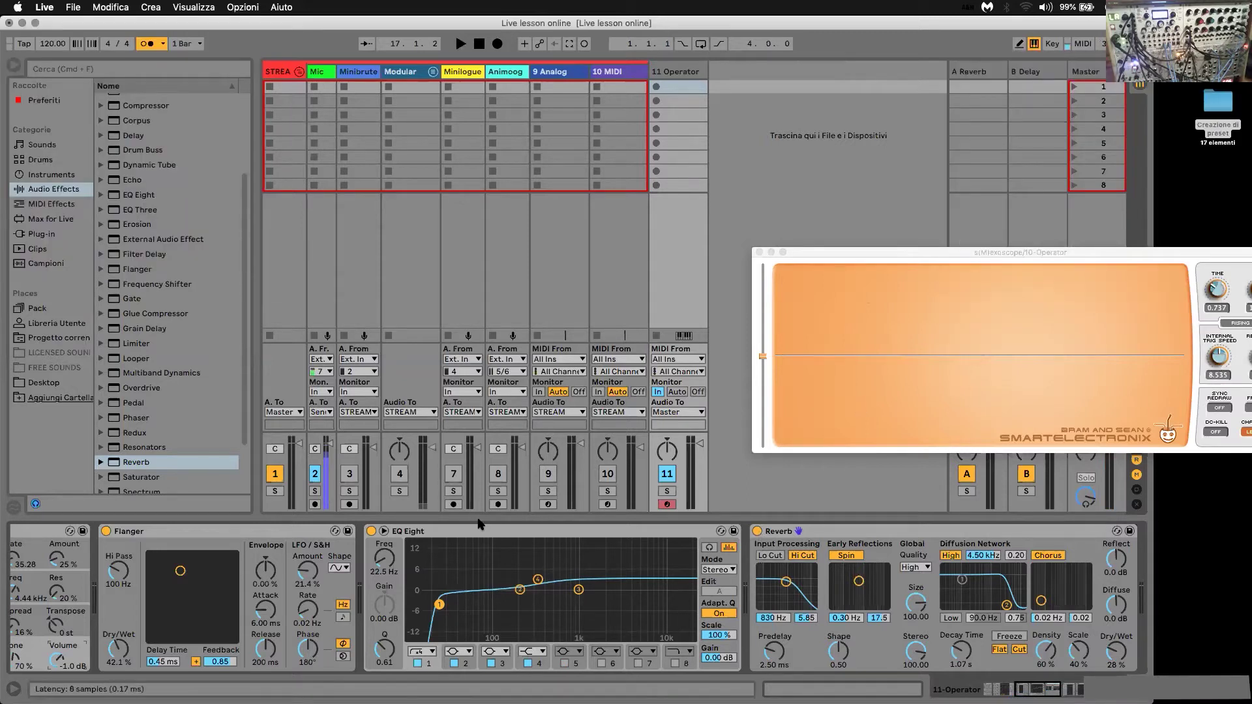
Turn off the EQ Eight and Flanger effects on the Operator track
click(371, 531)
click(106, 531)
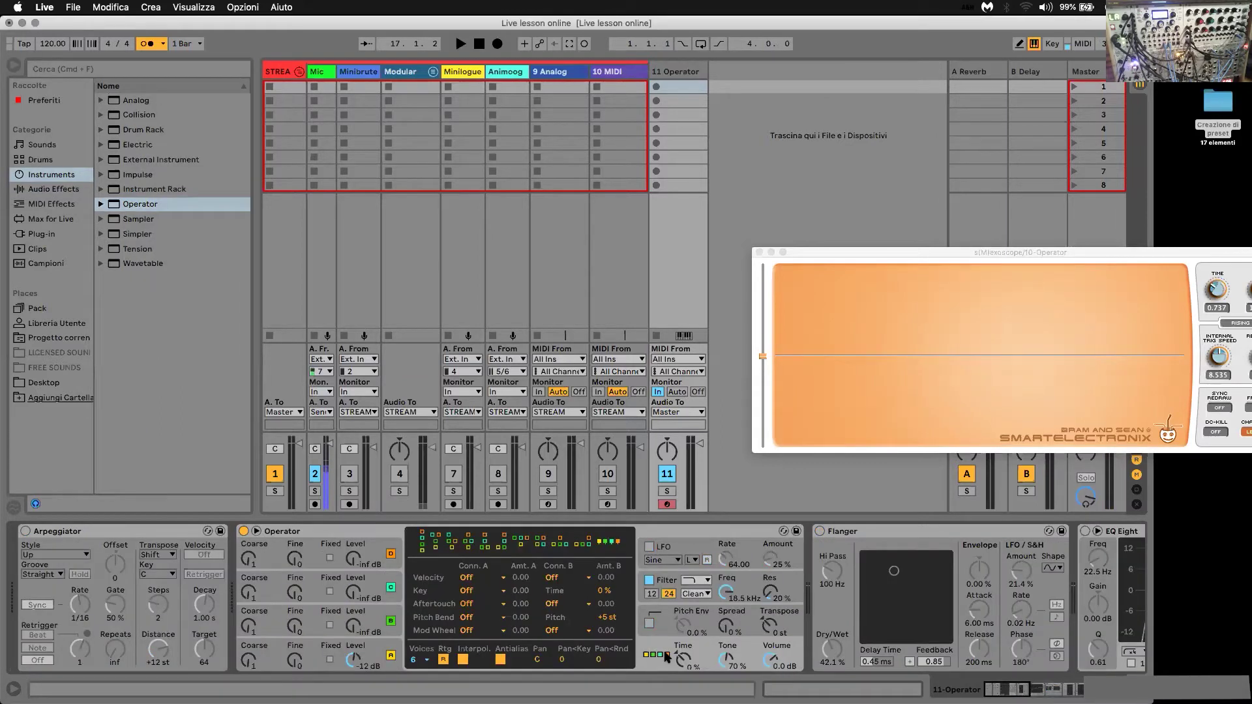
Set the wave of Operator's oscillator A to Saw D and play a test note
click(375, 648)
click(569, 615)
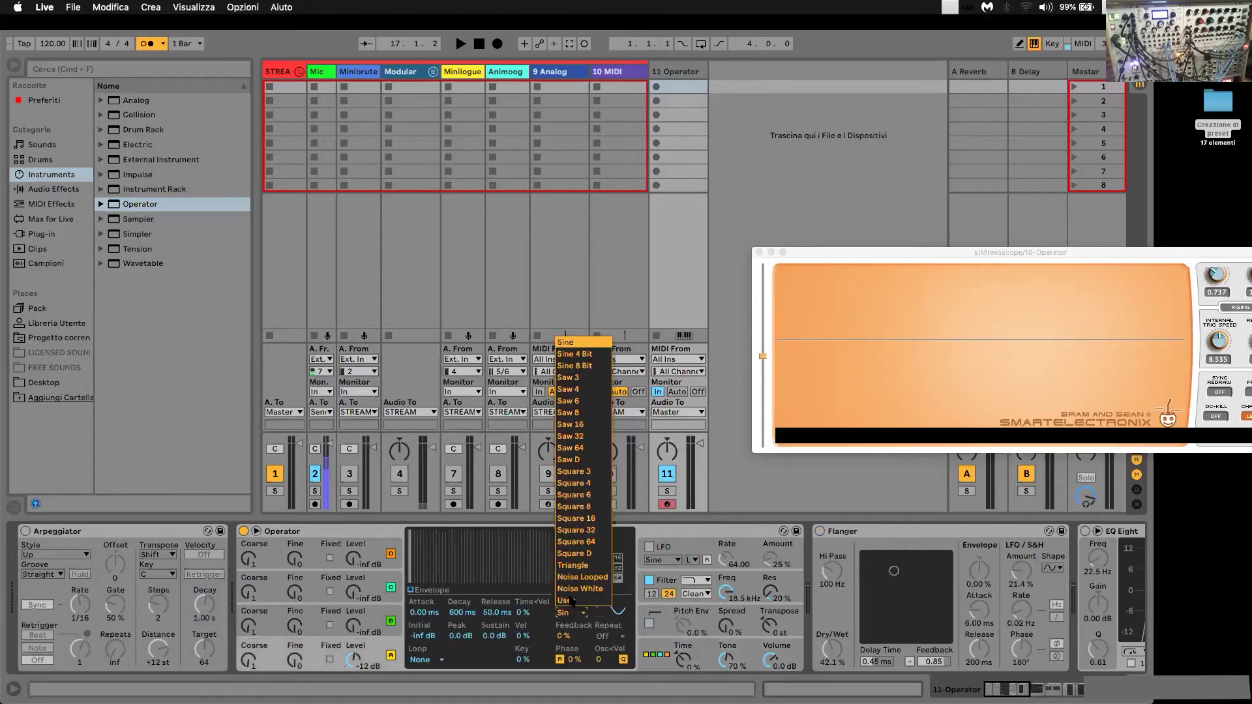
click(573, 459)
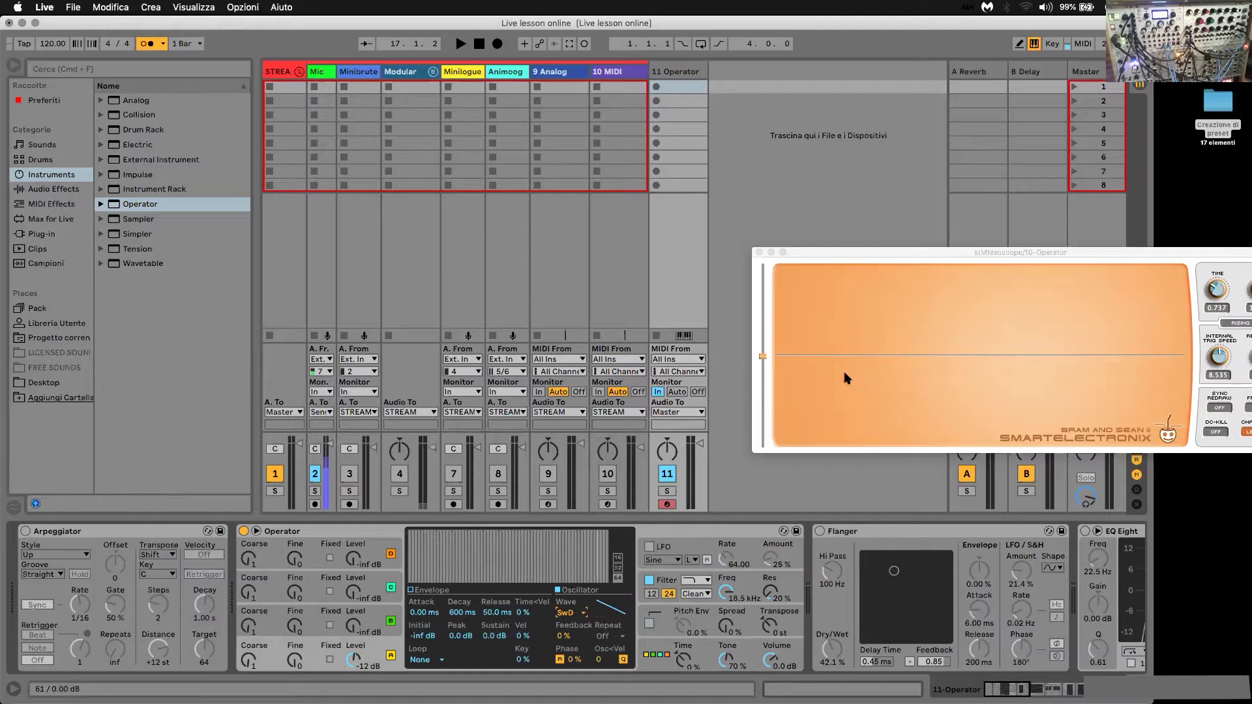
key(a)
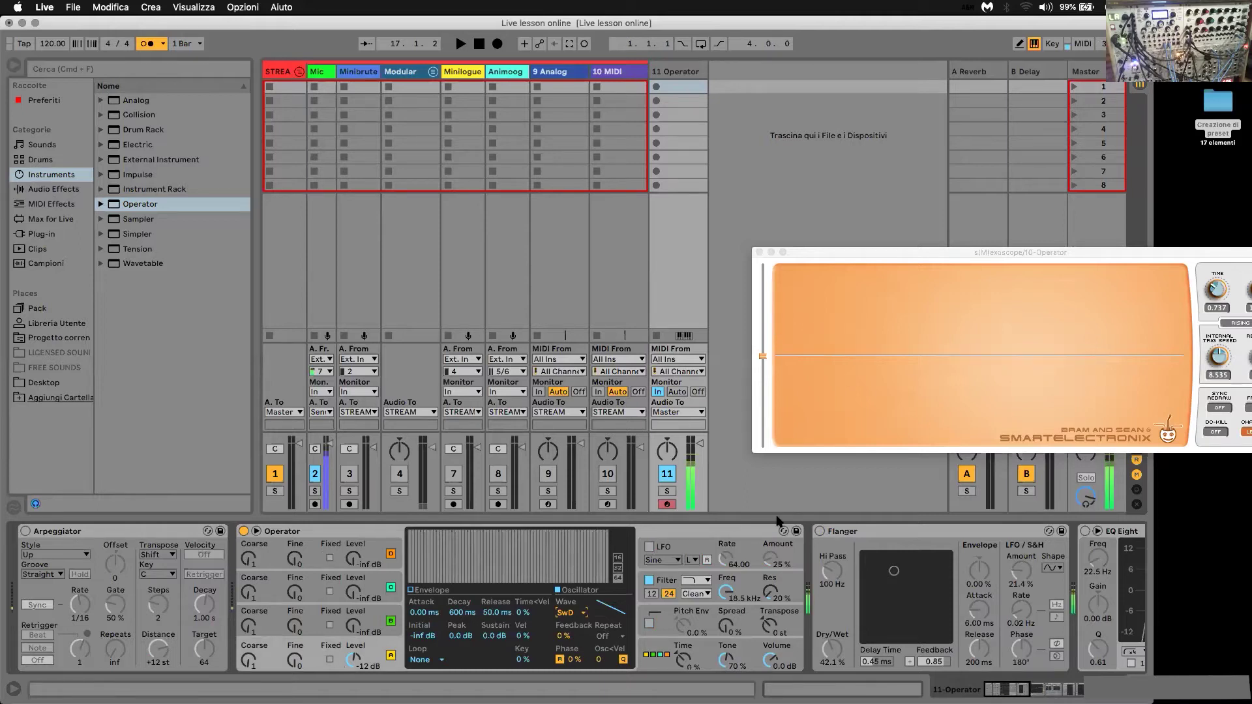
Play a note, bring the whole oscilloscope window into view and reduce its time to 0.291
key(a)
drag(1202, 254, 1162, 262)
mouse_move(1222, 294)
mouse_down()
mouse_move(1183, 310)
mouse_move(1187, 297)
mouse_up()
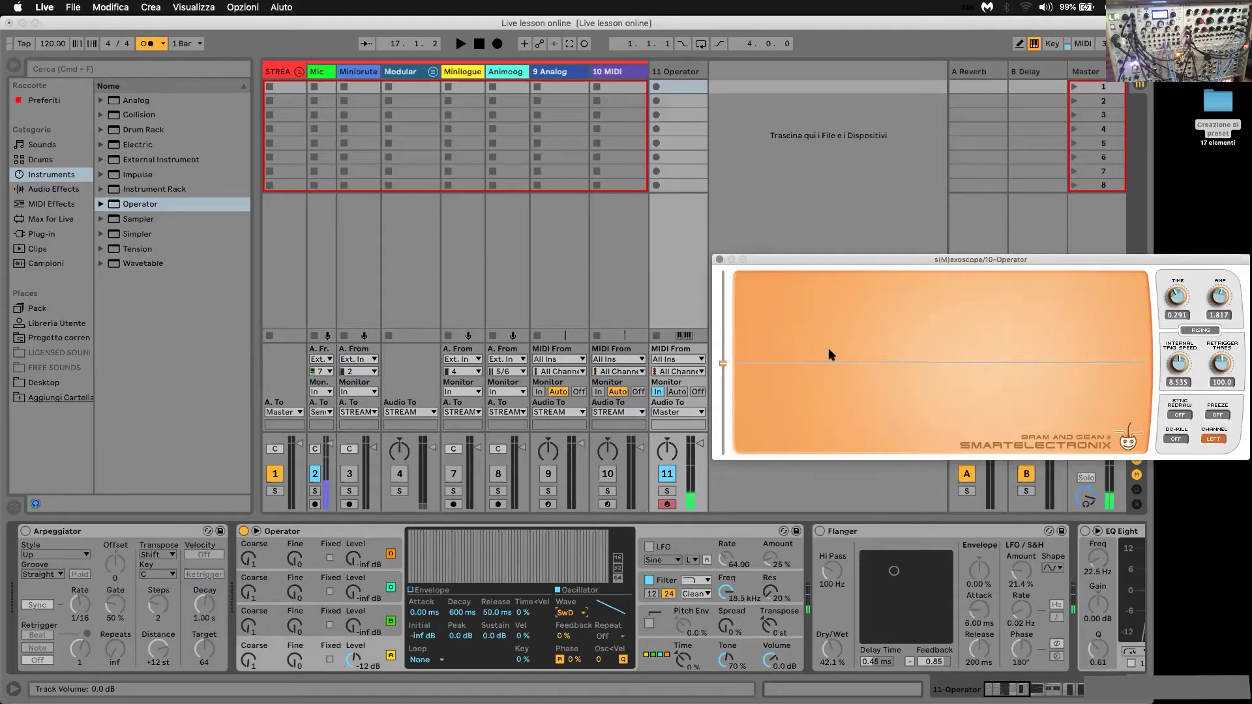
Set oscillator B's wave to Saw D and raise its level to about -9.8 dB, leaving fine tuning at 0
click(354, 626)
click(575, 613)
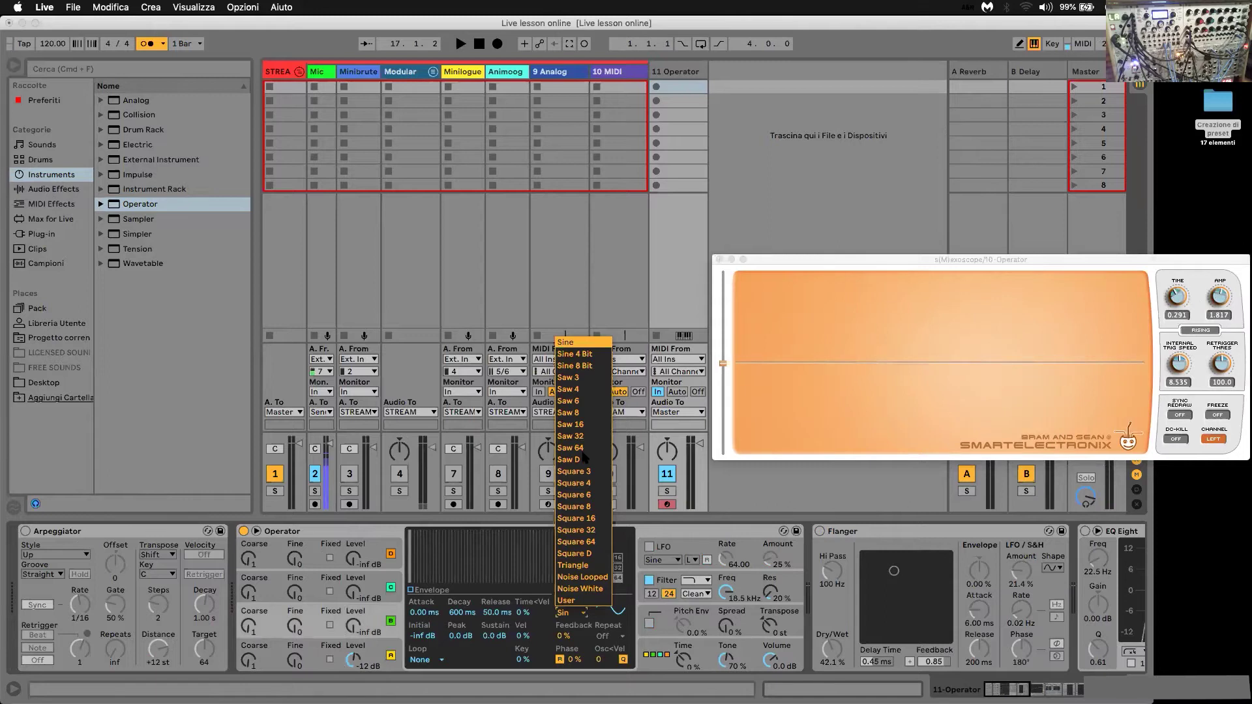
click(583, 459)
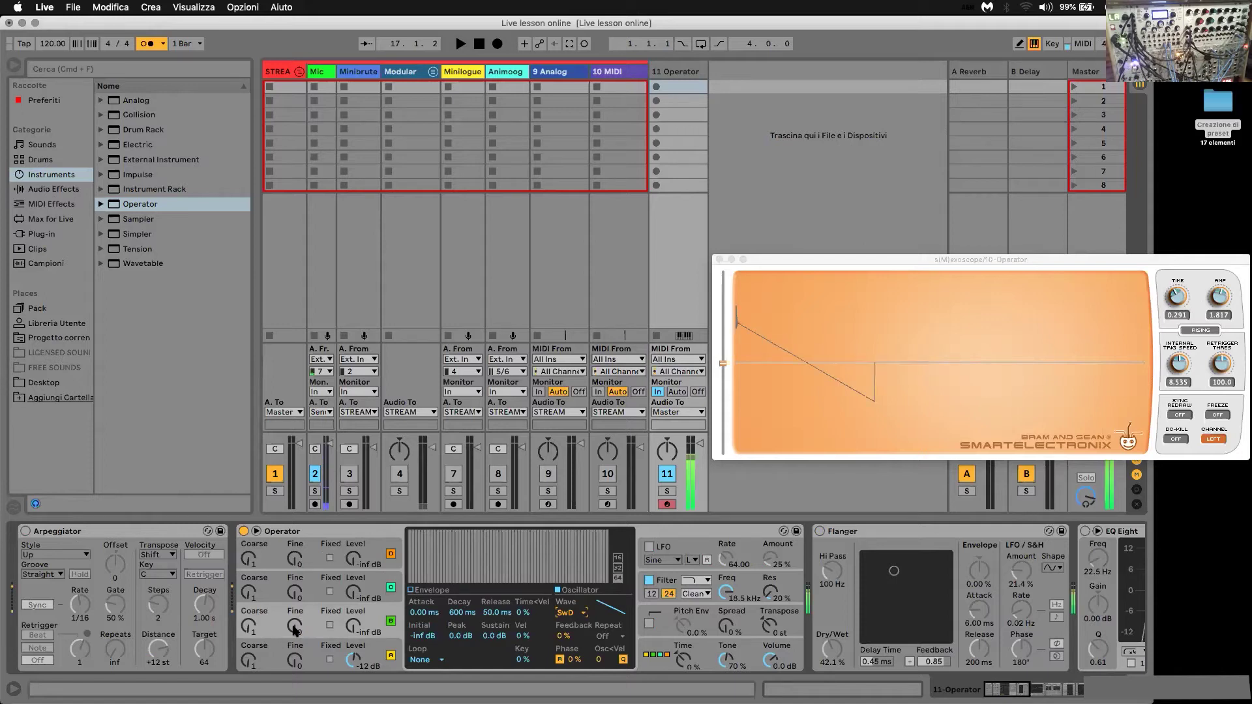
drag(294, 625, 294, 603)
double_click(293, 624)
click(375, 613)
drag(354, 625, 354, 577)
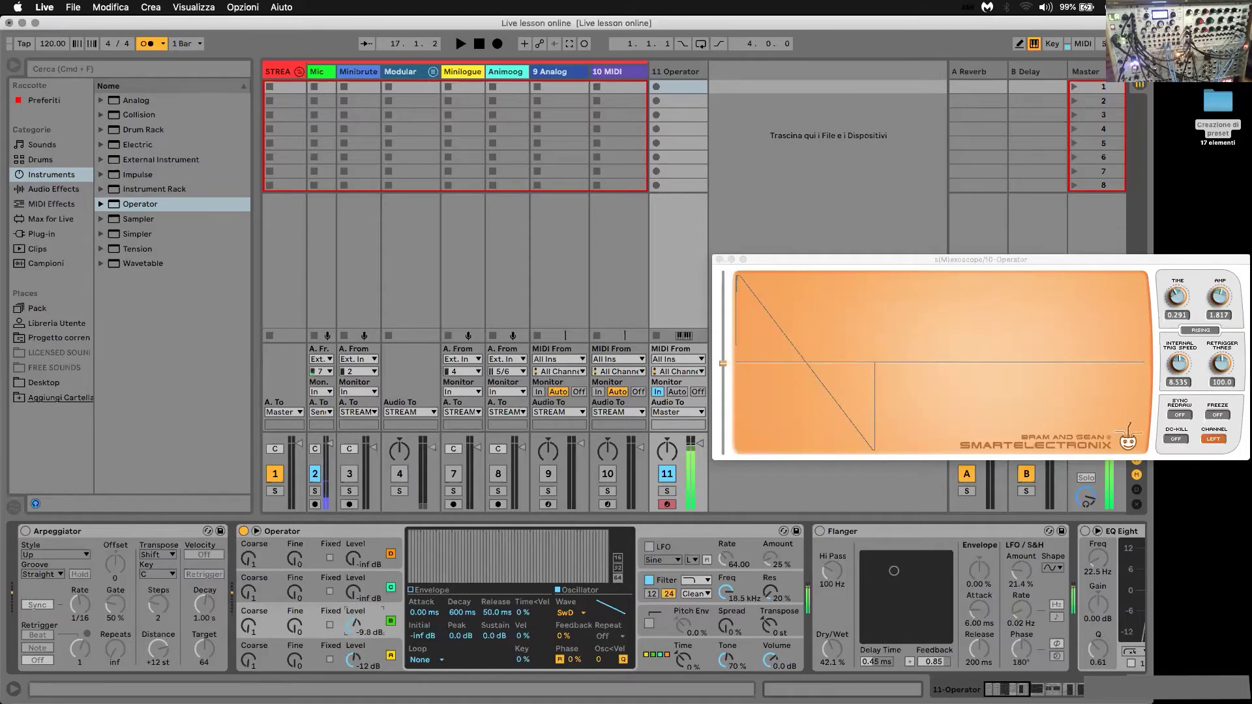
Try several fine detunings on oscillator B, return it to 0 and lower Operator's volume to -4.2 dB
drag(294, 625, 294, 621)
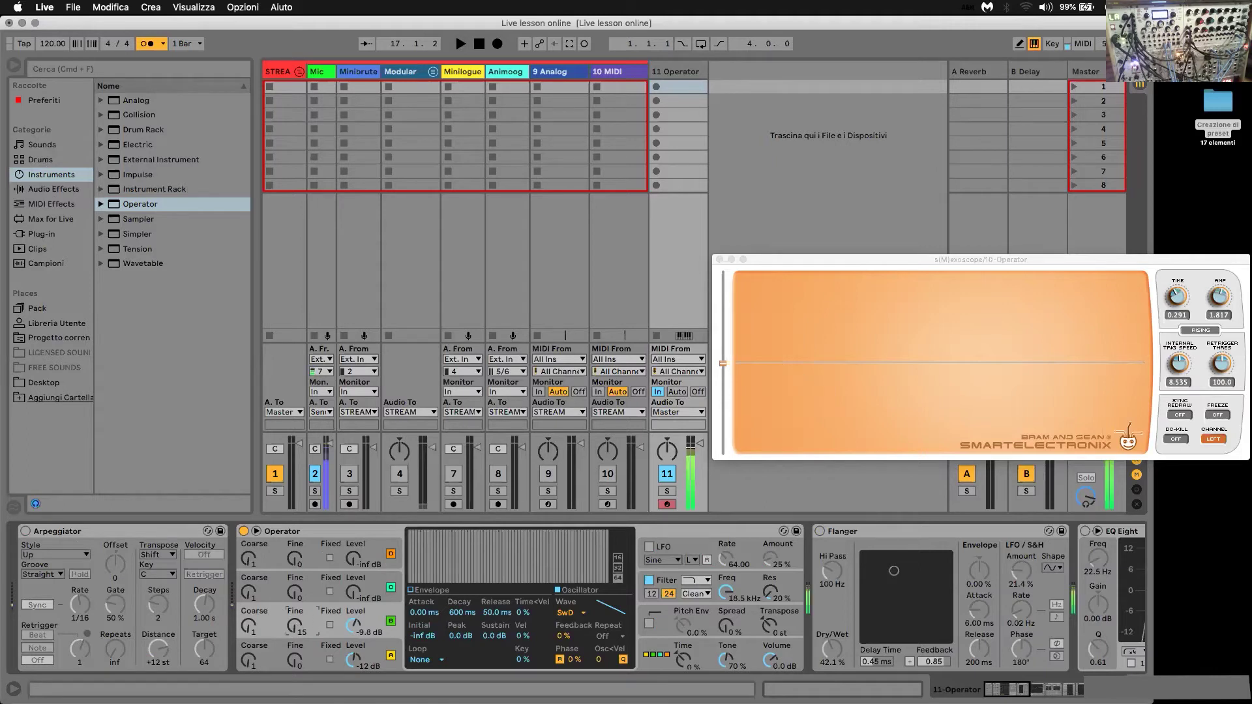
drag(300, 621, 303, 634)
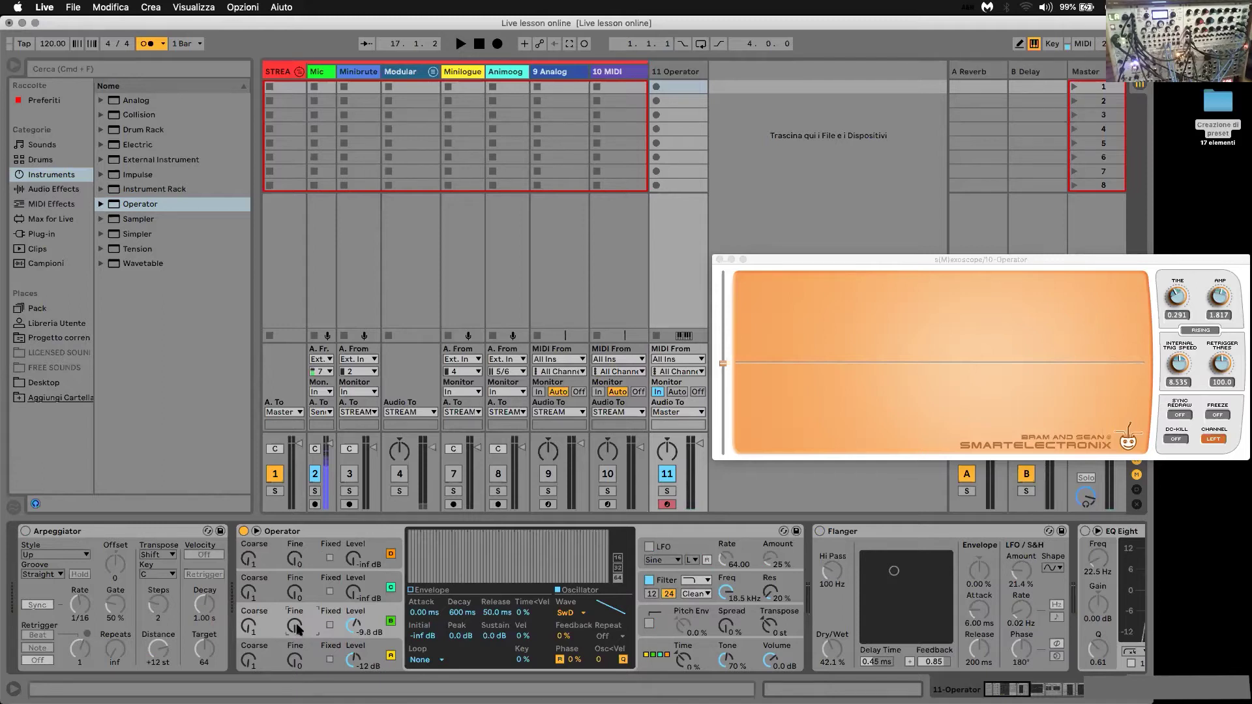
drag(295, 625, 295, 489)
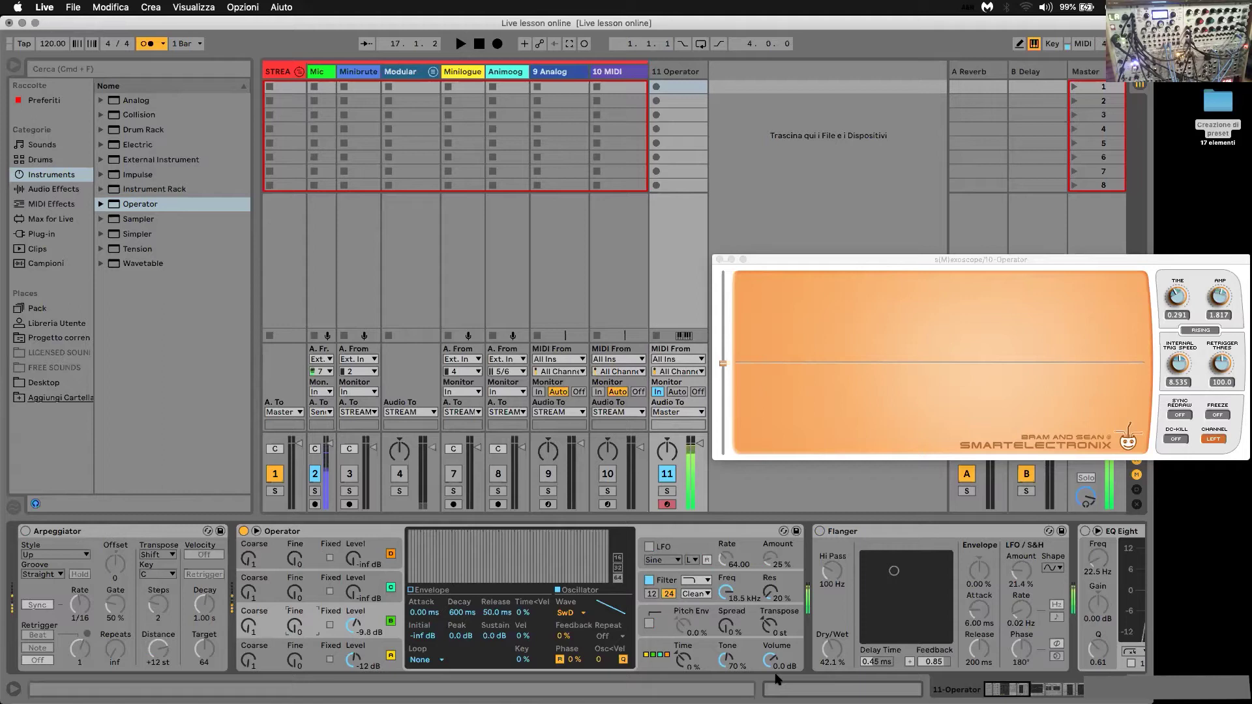
drag(776, 672, 776, 682)
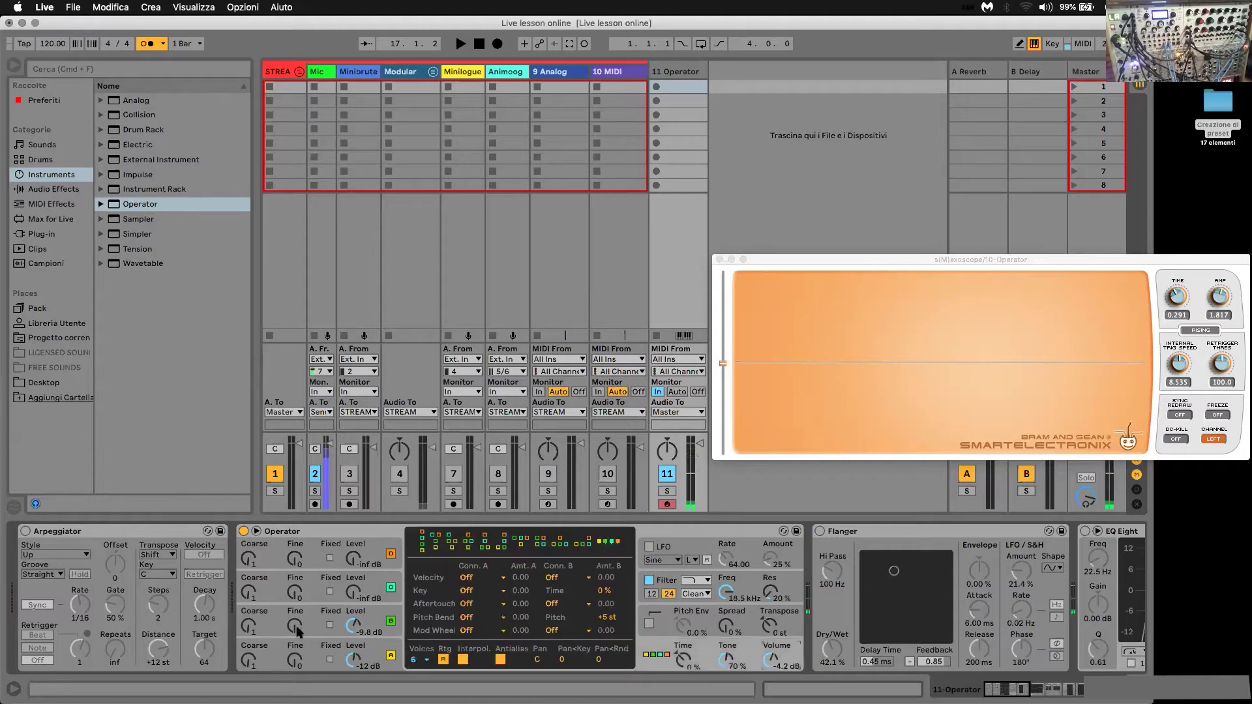
Switch oscillators A and B to fixed frequency and lower oscillator B's level to -14 dB
click(330, 661)
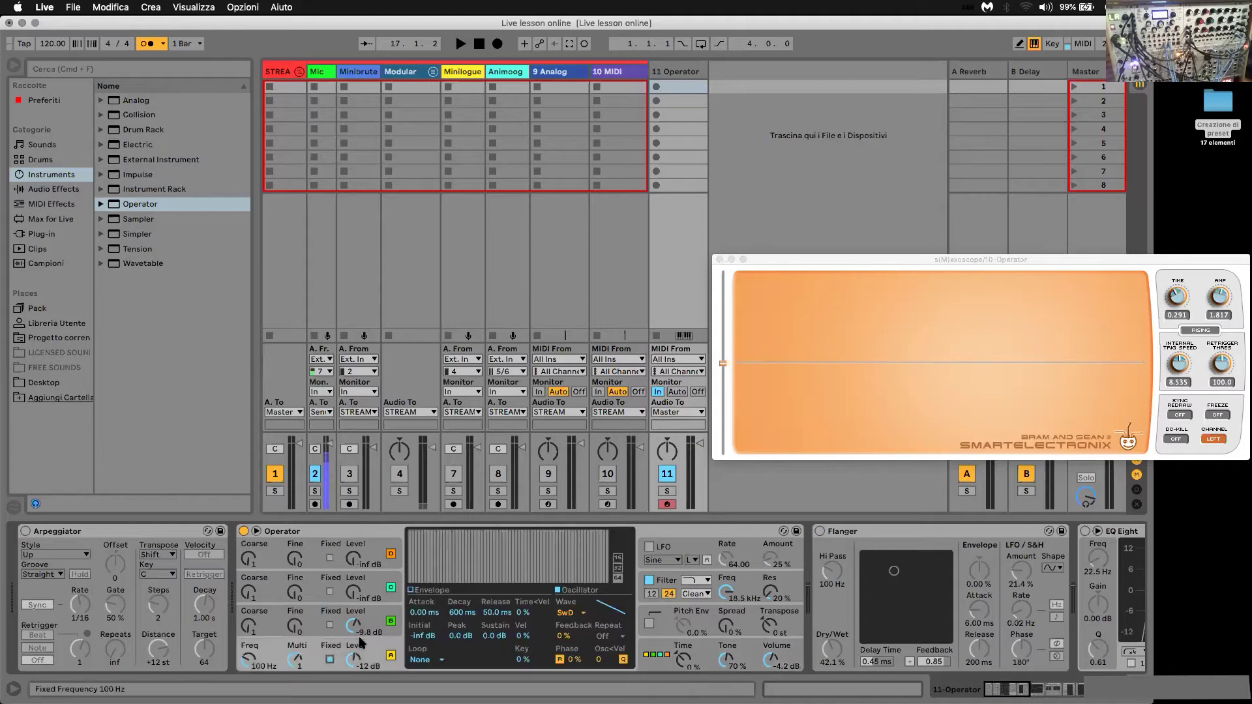
click(330, 625)
mouse_move(353, 626)
mouse_down()
mouse_move(353, 676)
mouse_move(353, 639)
mouse_up()
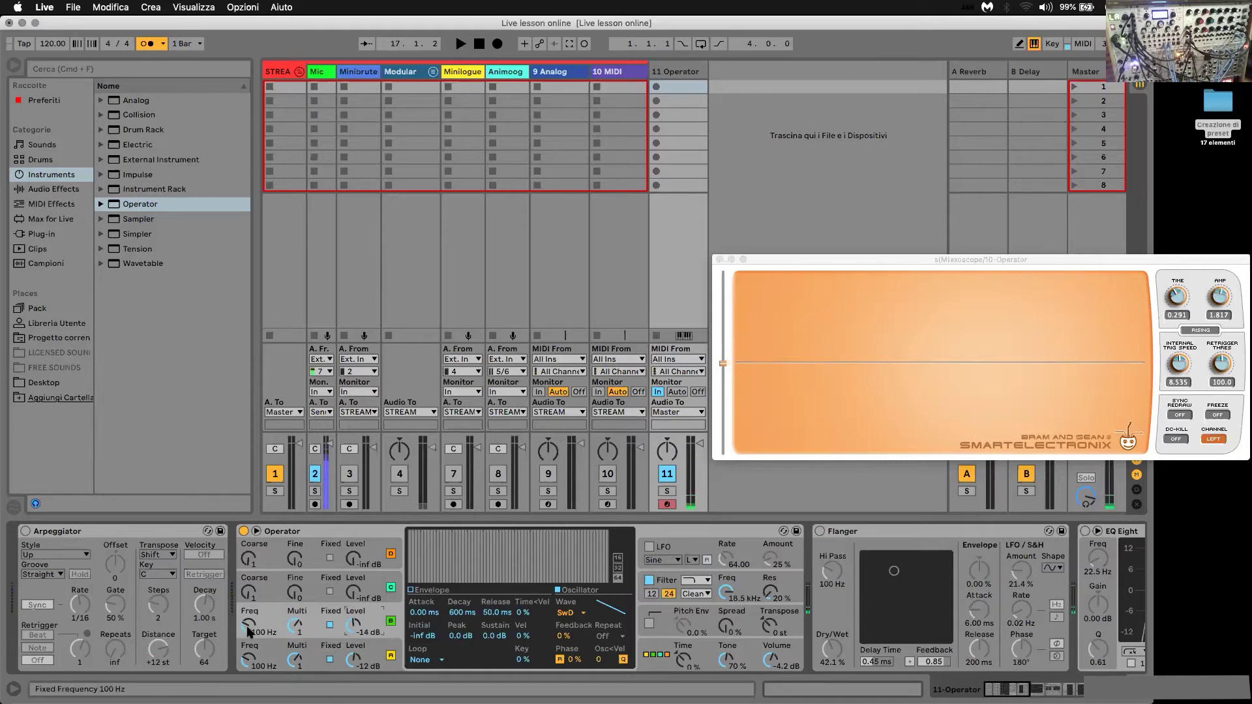
Try oscillator B at fixed frequencies of 101 Hz and 98.6 Hz, and turn fixed frequency off for oscillators A and B
drag(248, 627, 248, 625)
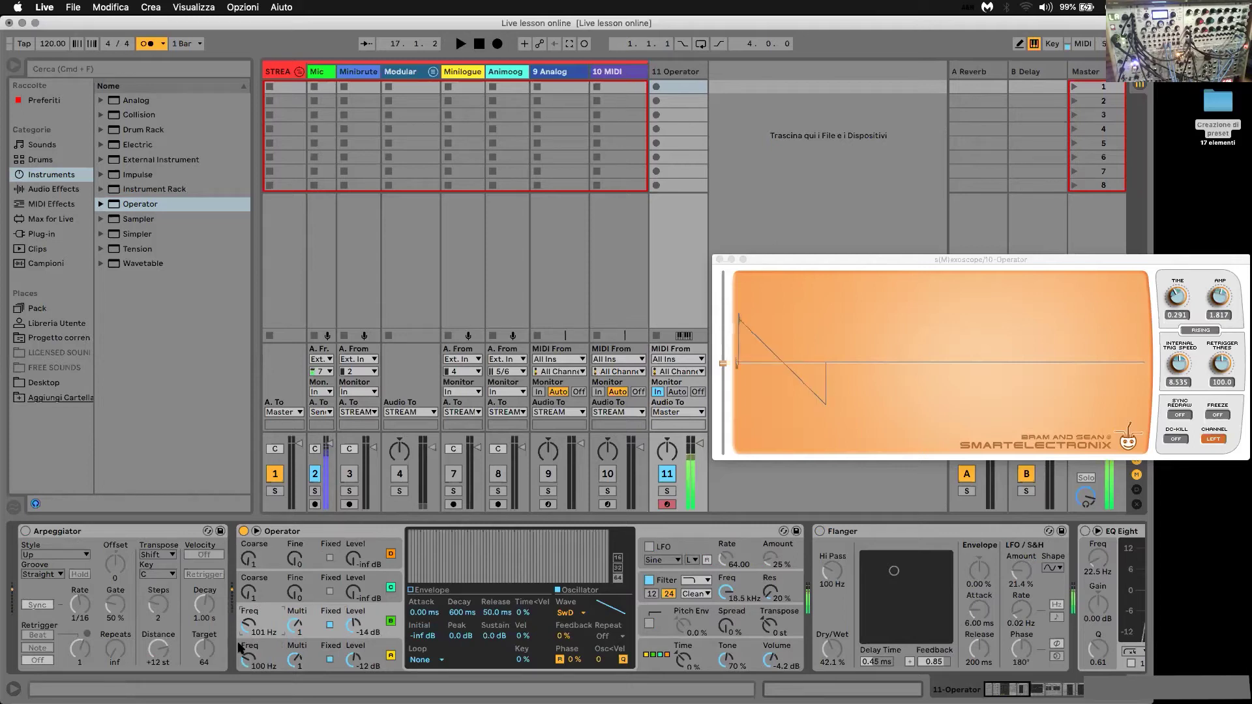
drag(245, 625, 245, 626)
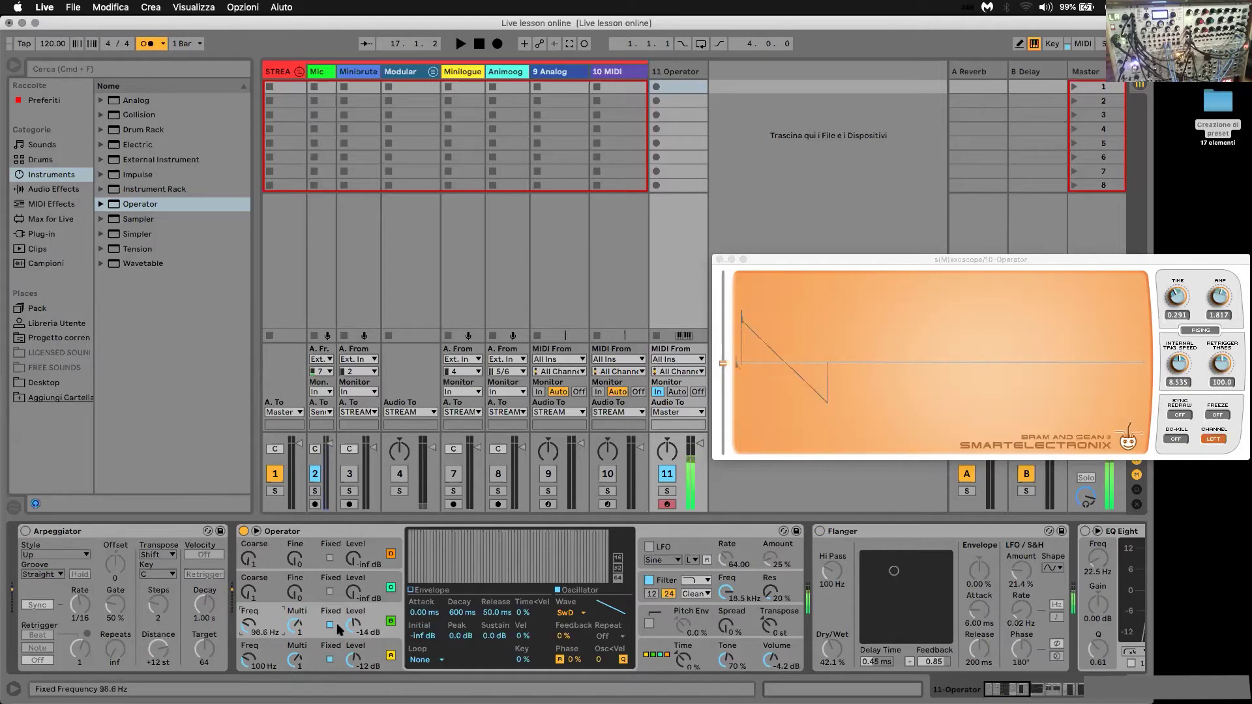
click(330, 625)
click(329, 659)
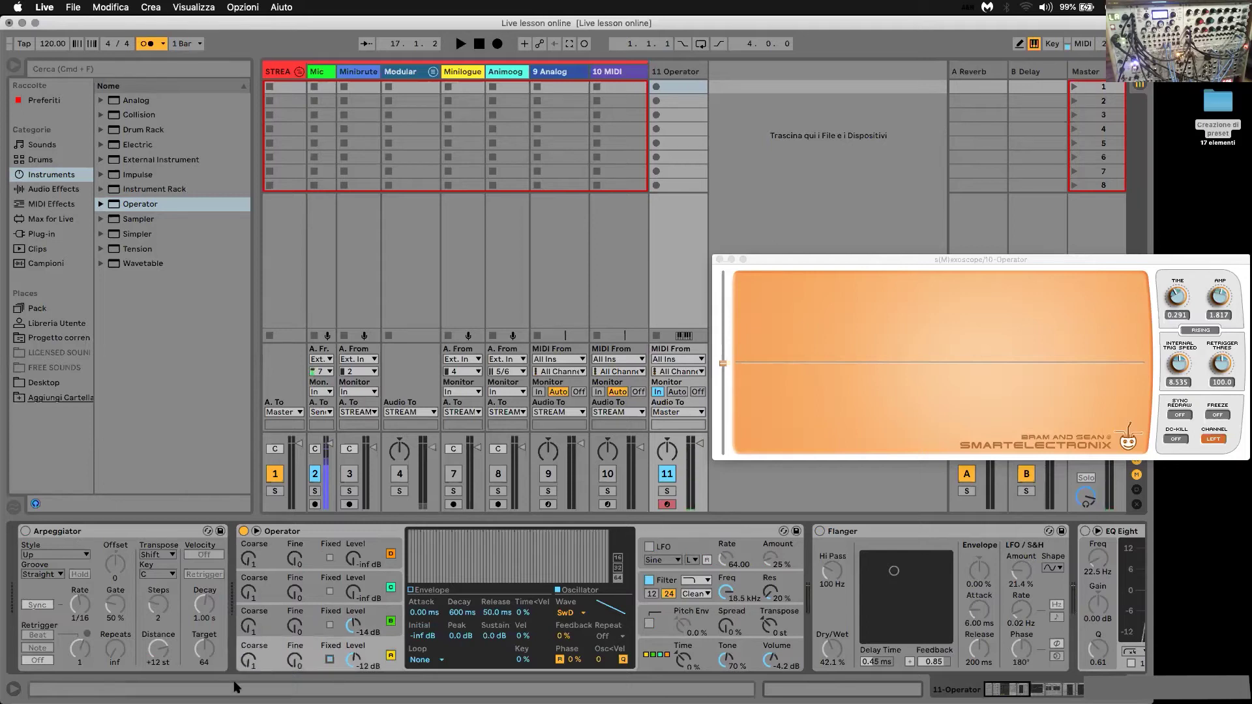
Try a Square 64 wave on oscillator B and detune its fine tuning up to 18
click(294, 628)
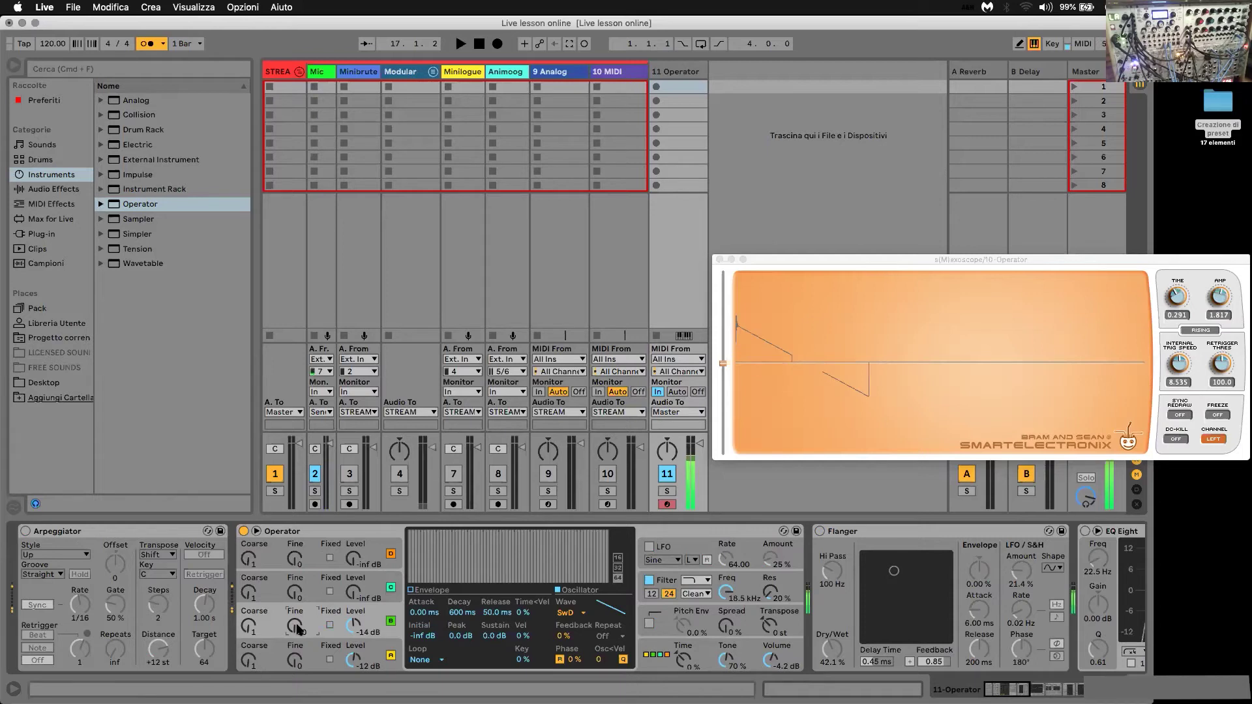
click(566, 613)
click(581, 546)
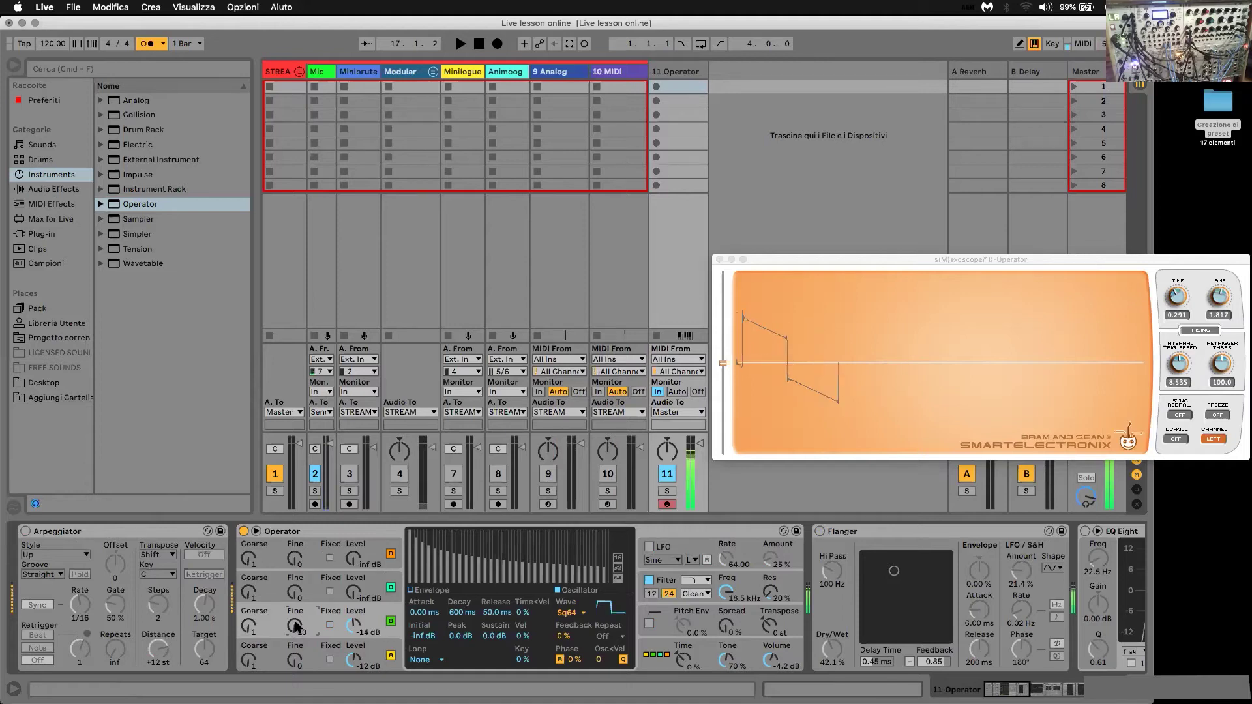
drag(294, 627, 295, 634)
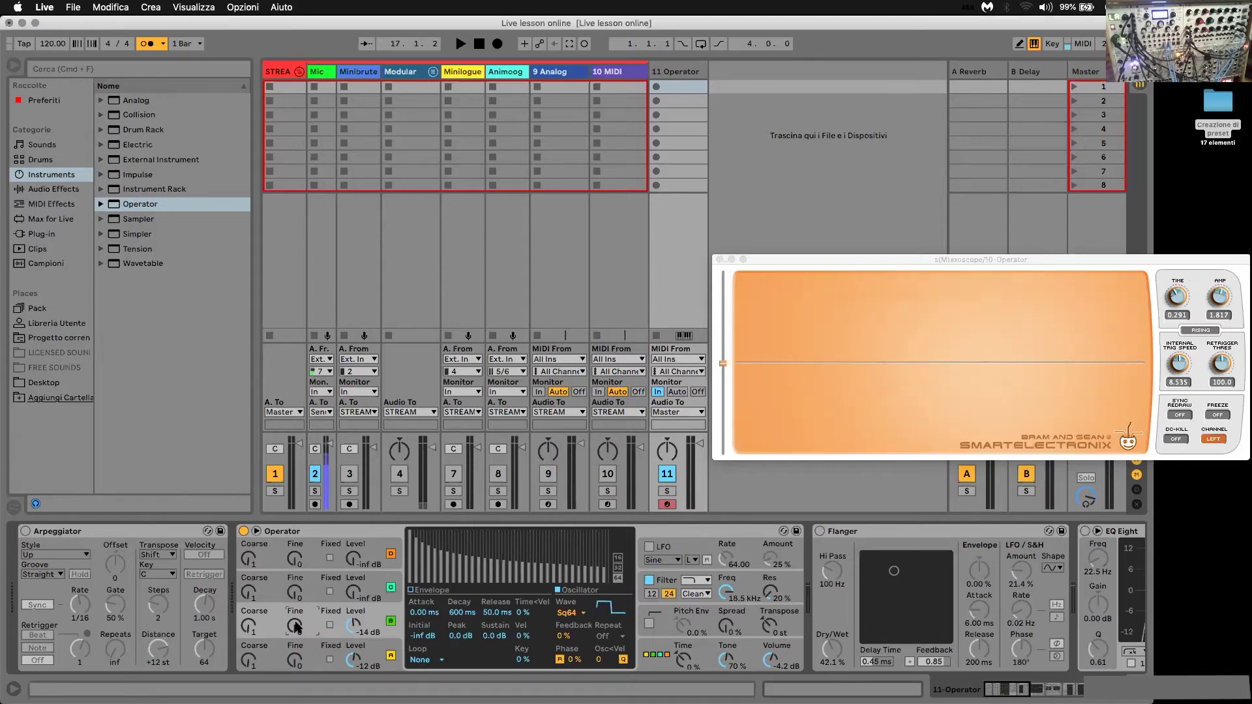
drag(295, 626, 321, 641)
Set oscillator B's wave to Saw D and its fine tuning to 10
click(358, 648)
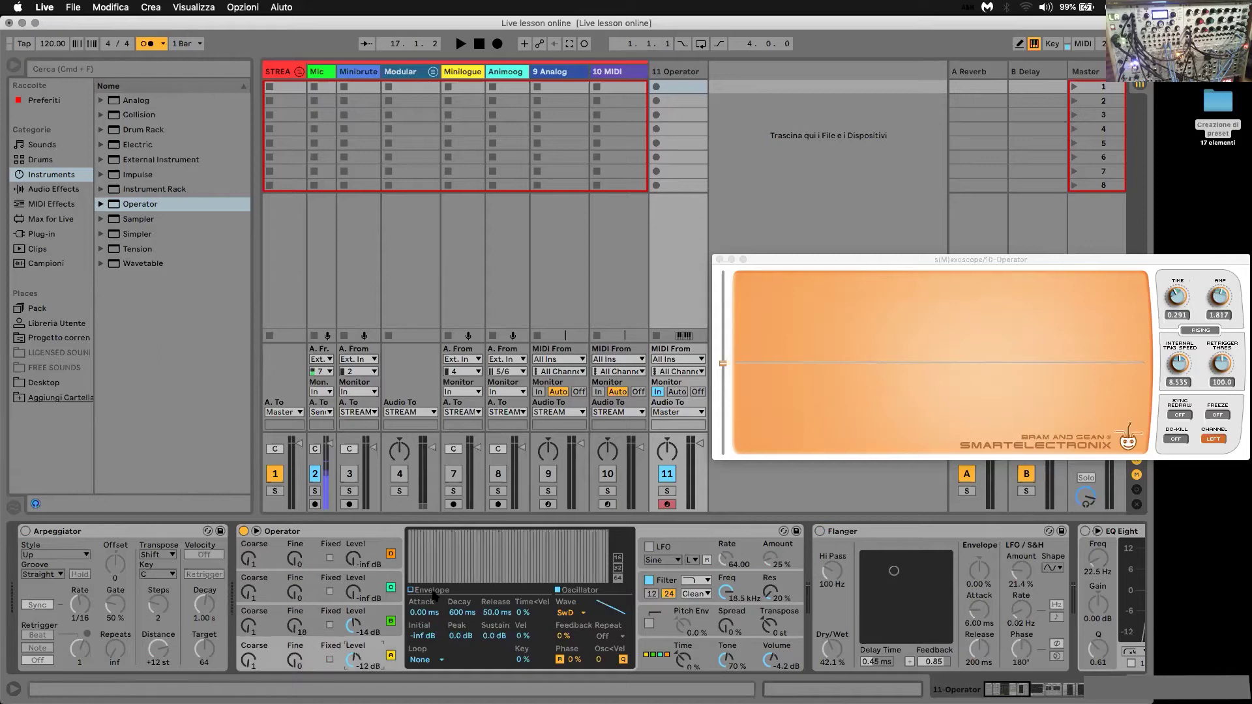
click(385, 638)
click(573, 613)
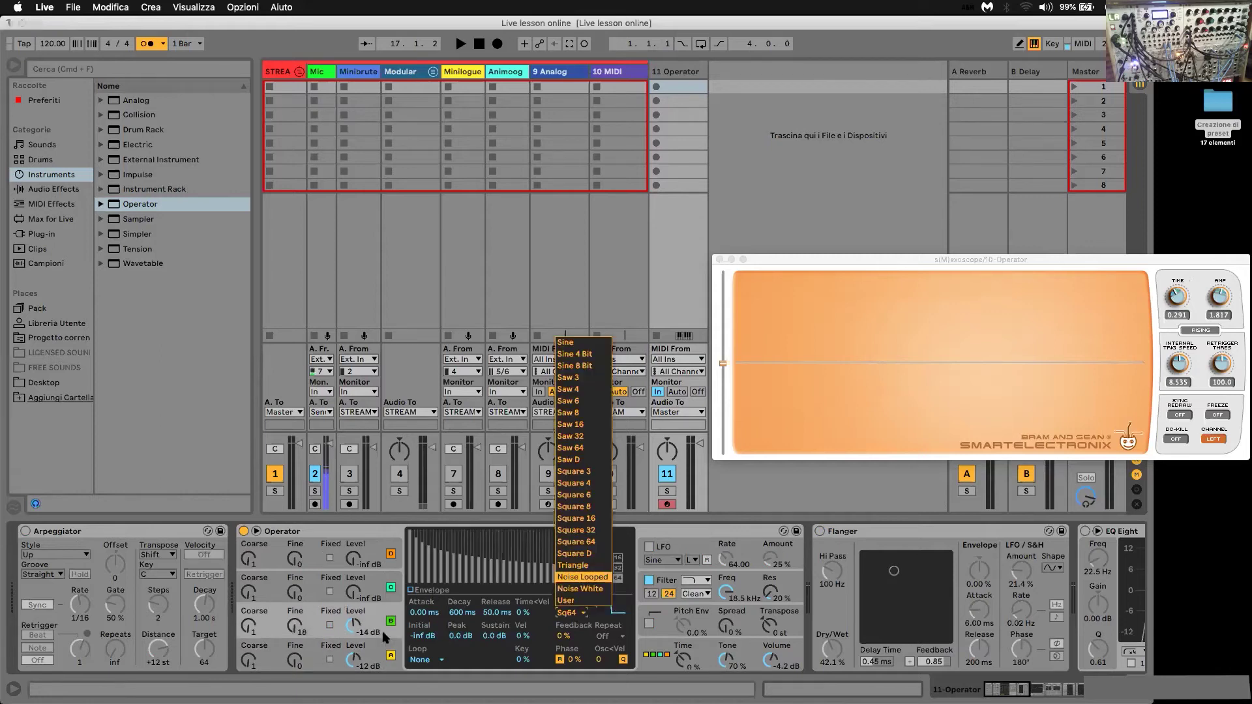
click(567, 459)
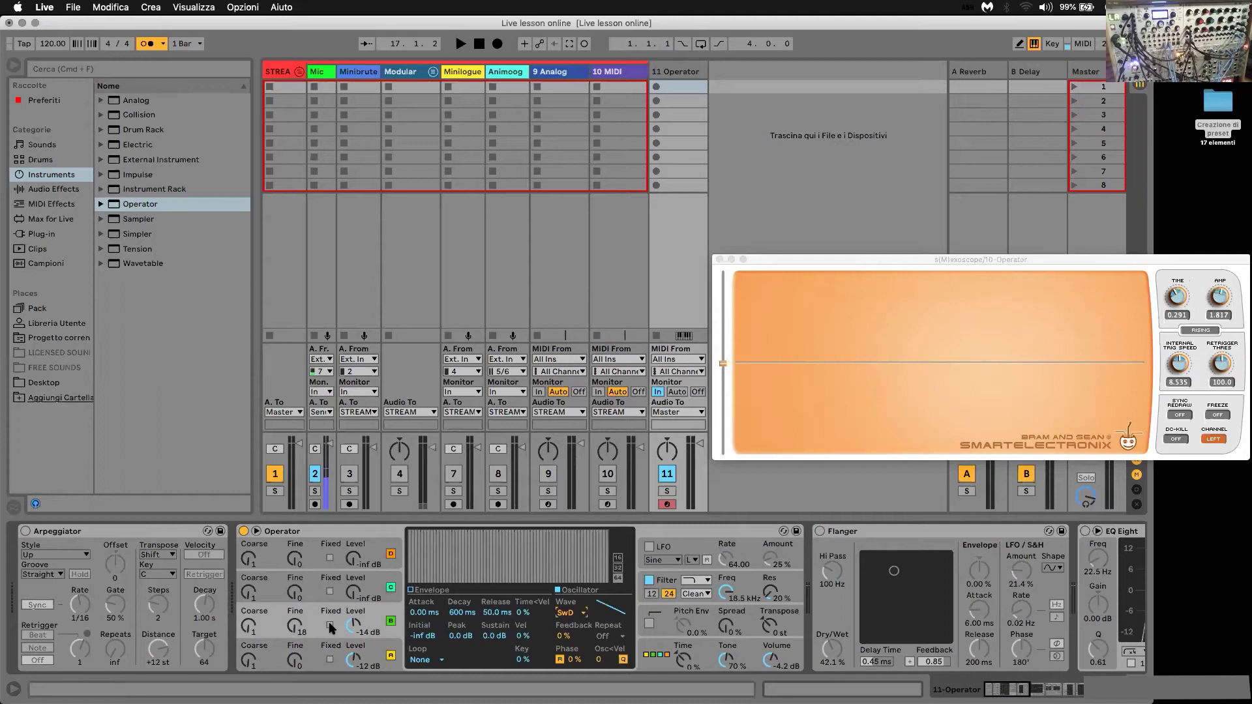
drag(296, 626, 296, 637)
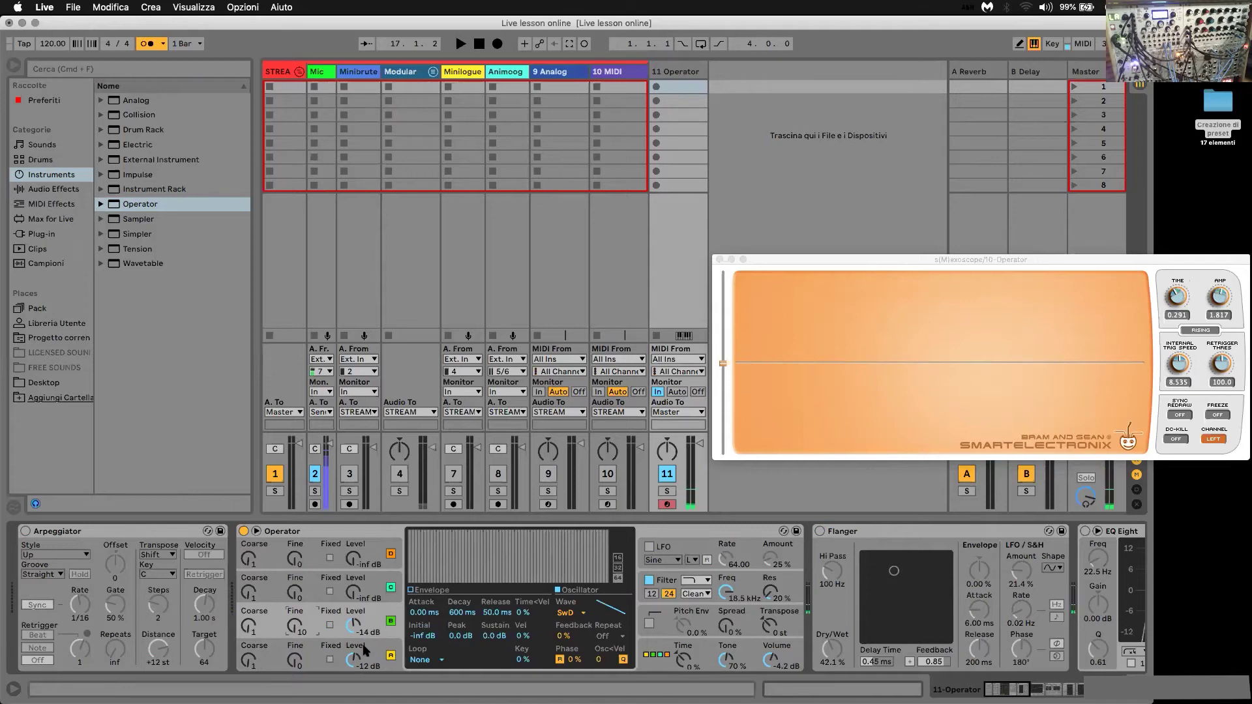
Select oscillator C, keep it enabled and set its wave to Saw D
click(374, 582)
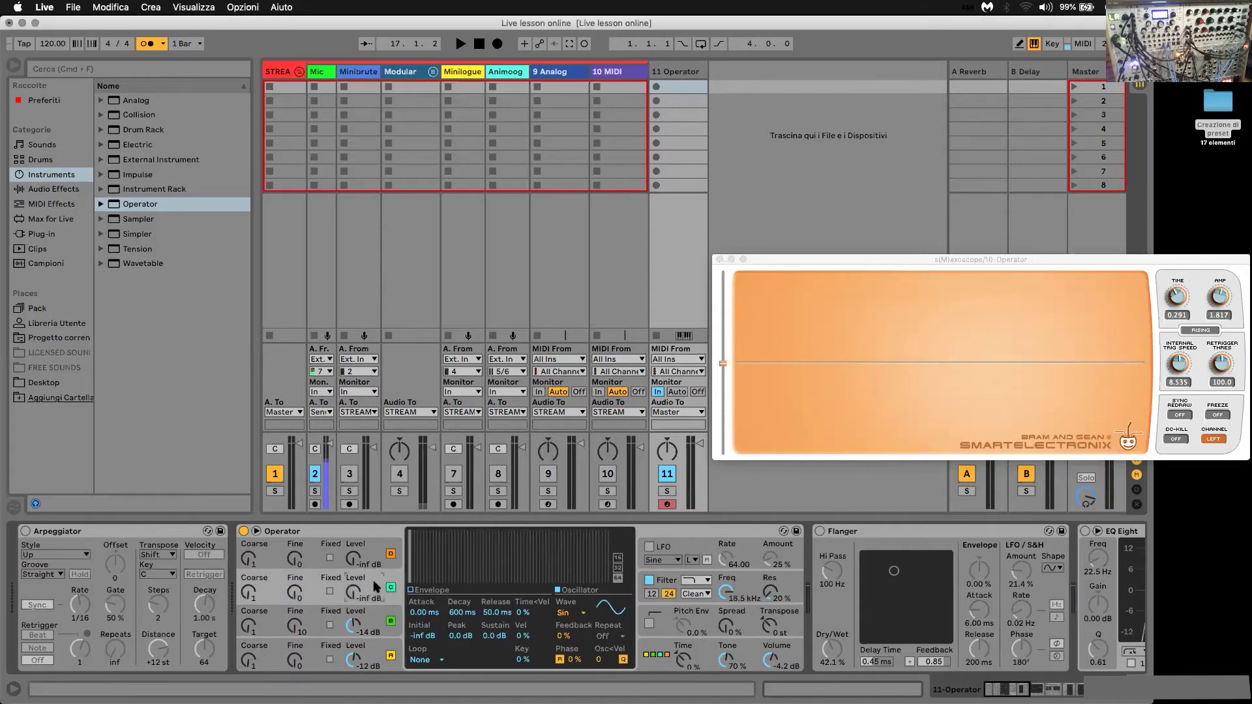
click(391, 587)
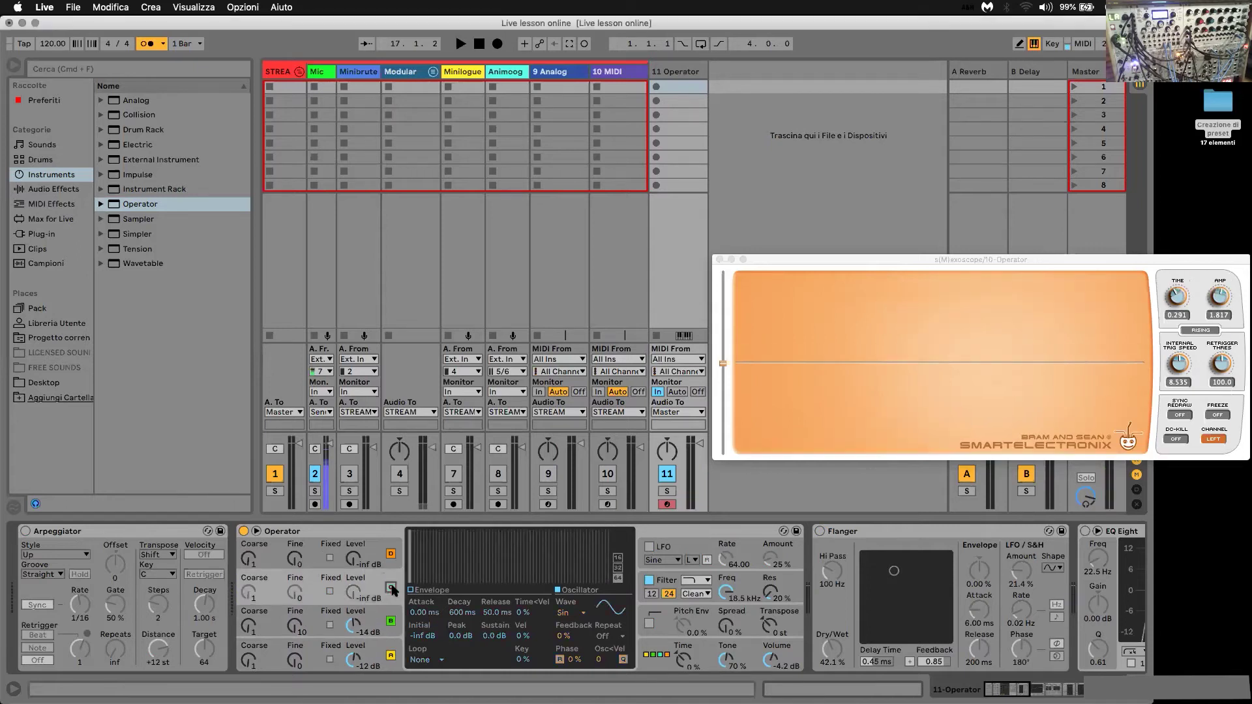
click(391, 587)
click(577, 614)
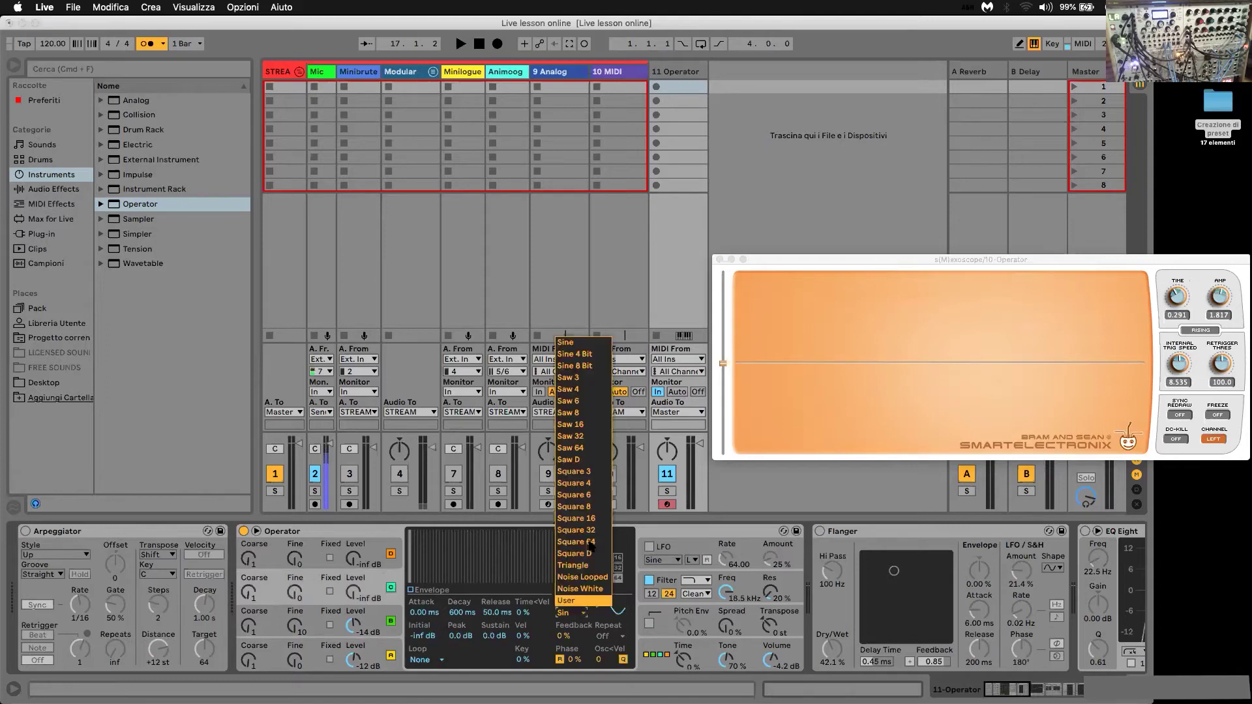
click(587, 456)
Set oscillator C's coarse tuning to 0.5 and raise its level to about -4.8 dB
drag(257, 600, 251, 595)
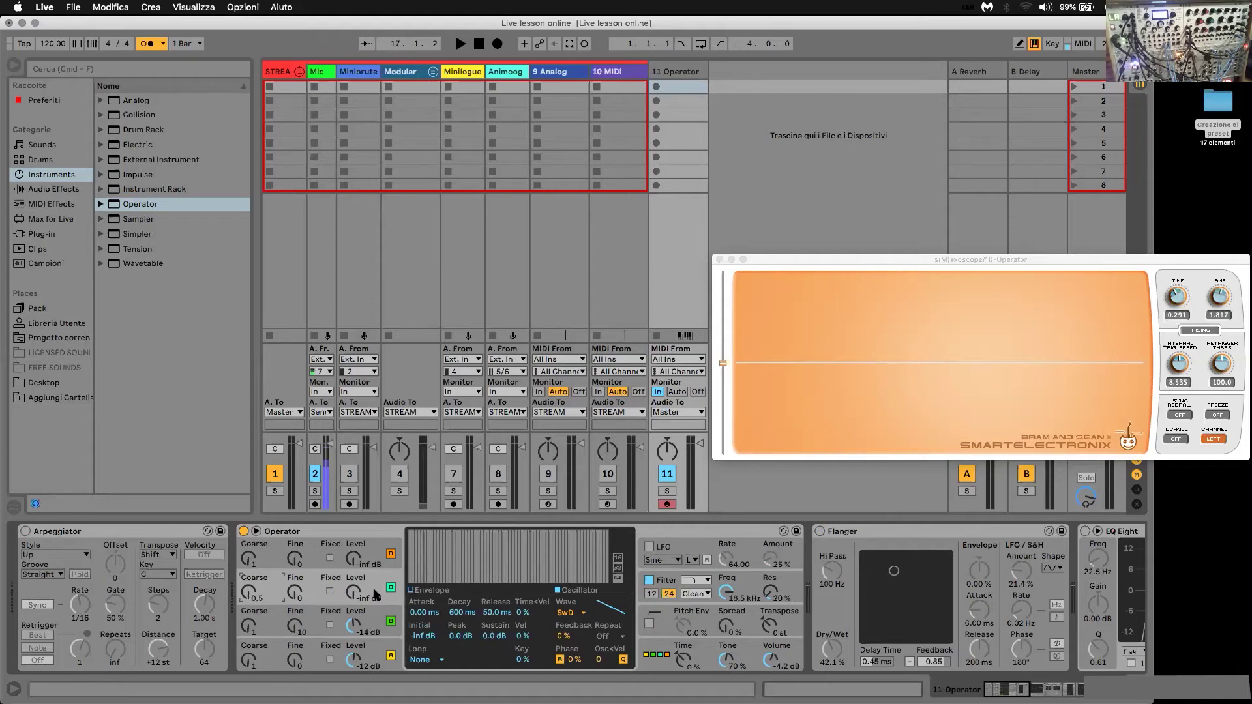
click(389, 588)
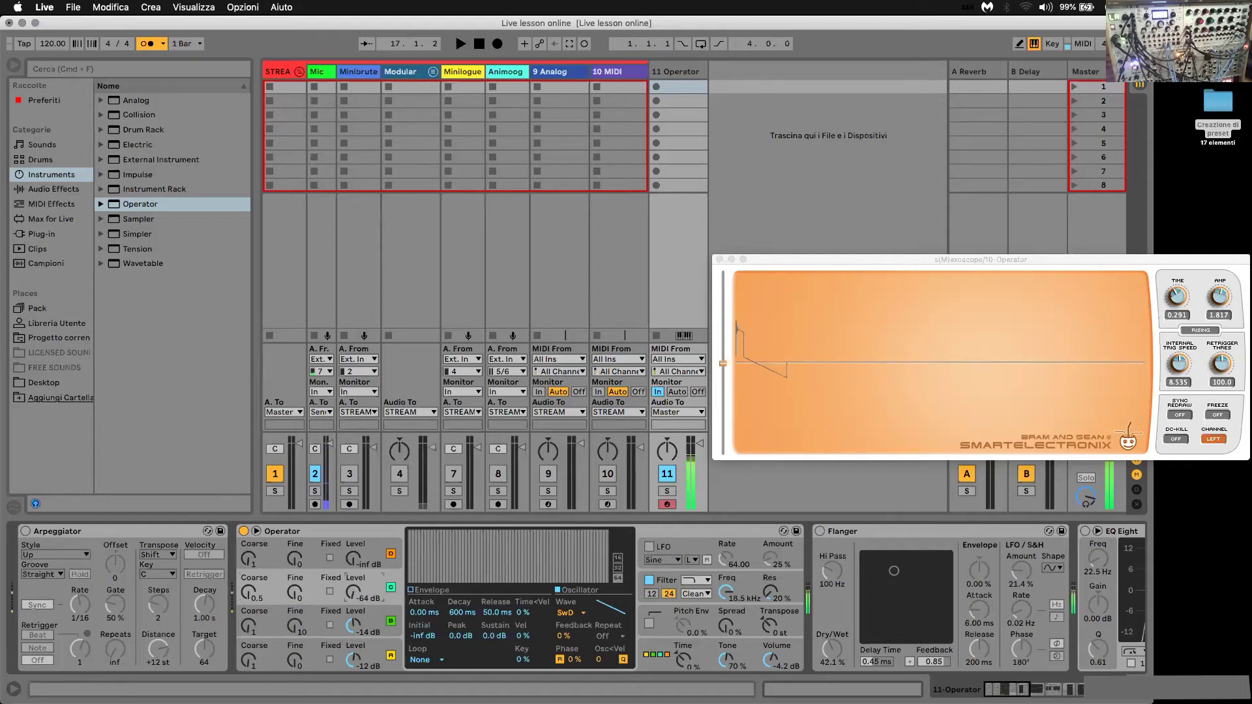
mouse_move(353, 592)
mouse_down()
mouse_move(354, 559)
mouse_move(349, 615)
mouse_up()
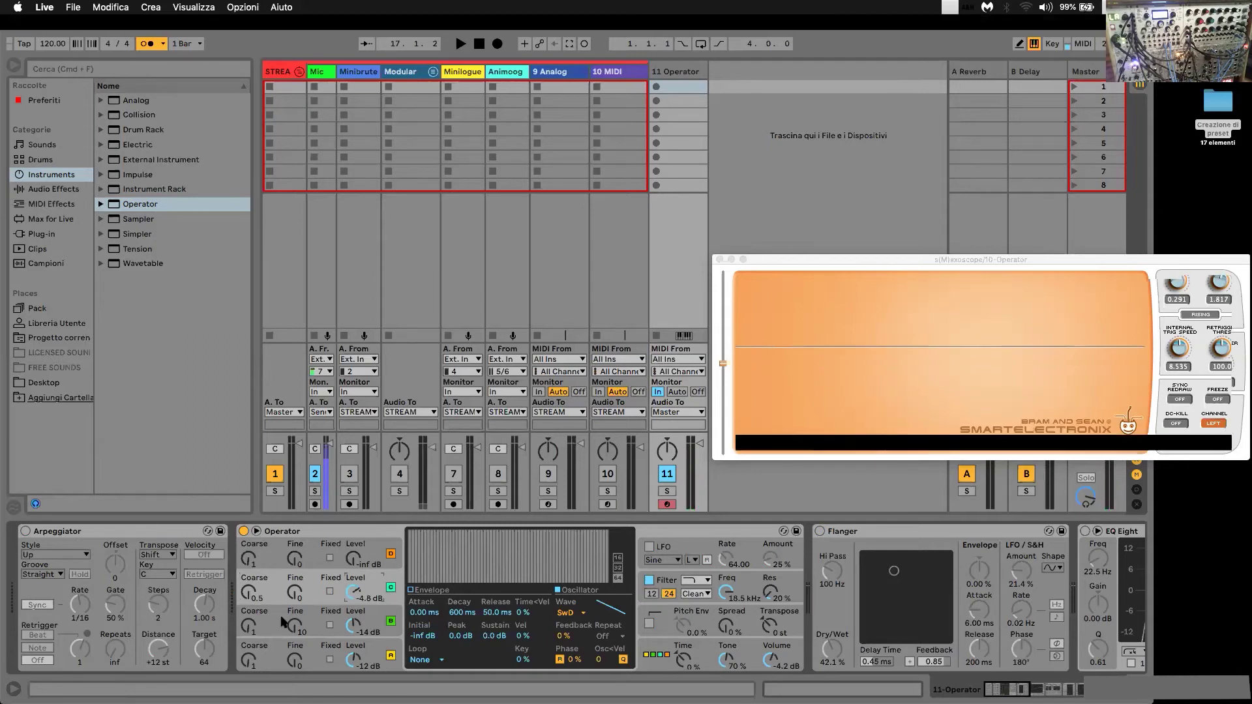
Adjust the fine detuning of oscillators B and C, setting oscillator C's fine tuning to 988
mouse_move(294, 626)
mouse_down()
mouse_move(295, 643)
mouse_move(295, 610)
mouse_up()
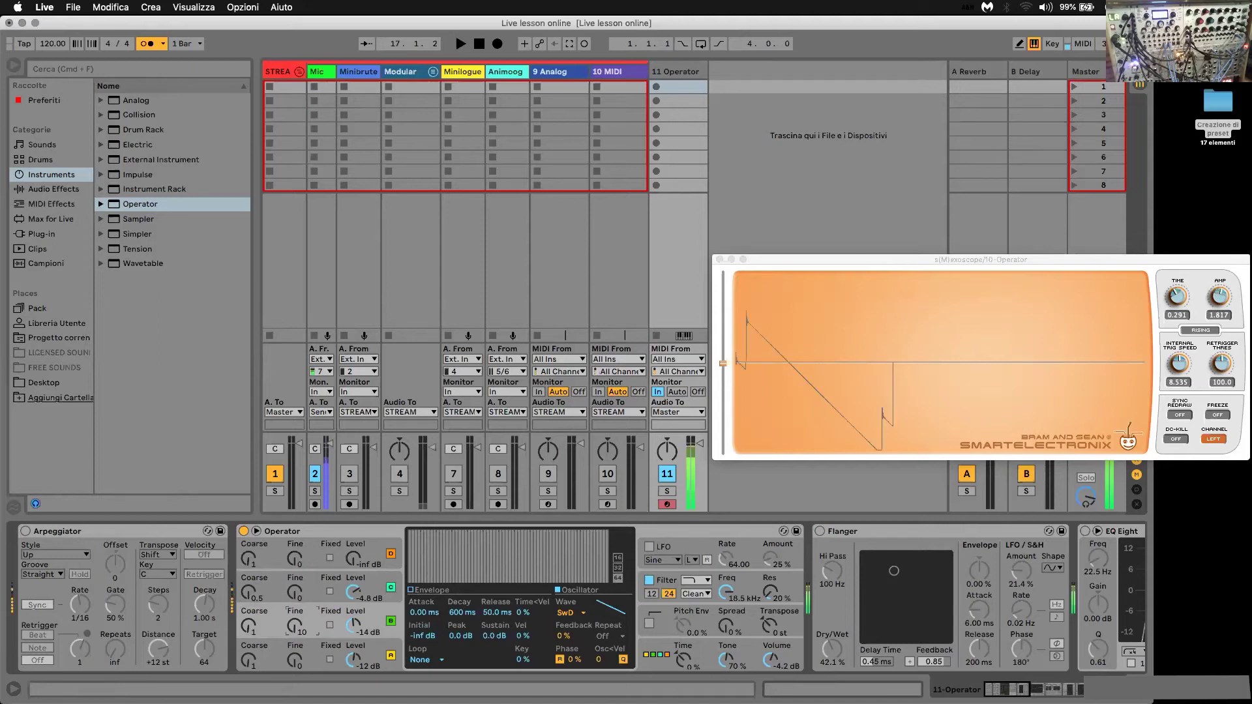
drag(294, 594, 295, 529)
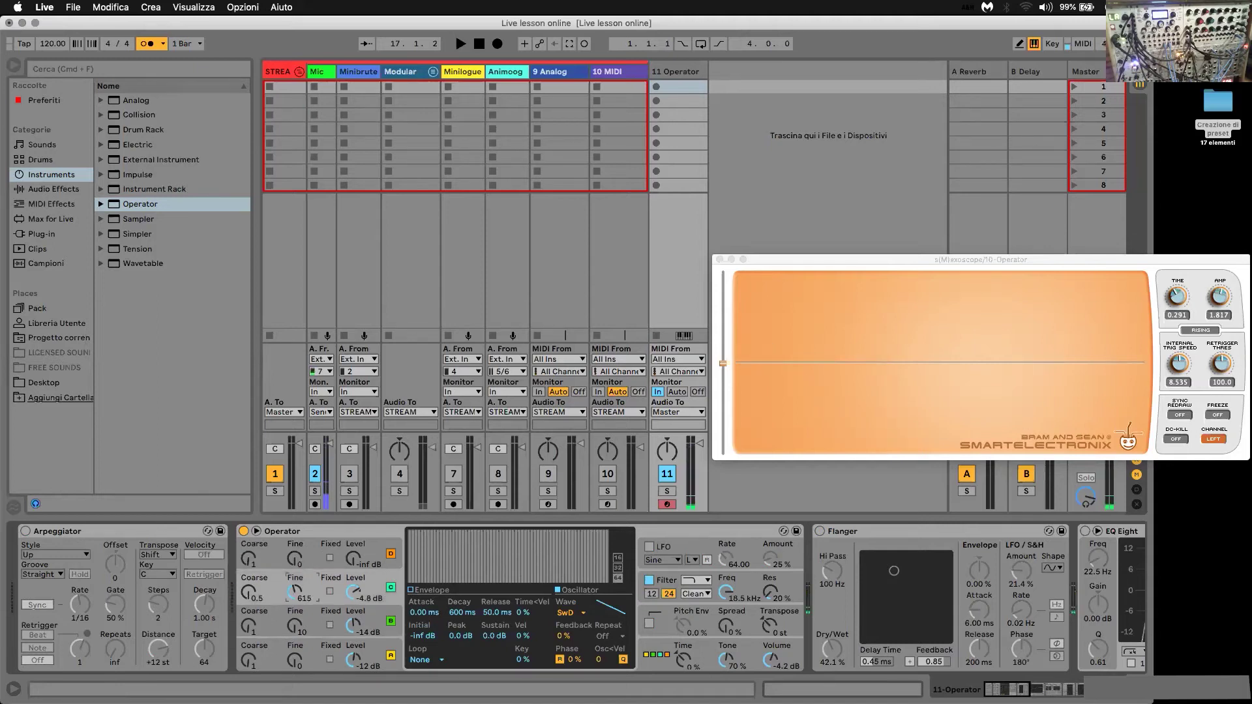
mouse_move(295, 592)
mouse_down()
mouse_move(295, 552)
mouse_move(295, 593)
mouse_up()
drag(296, 629, 300, 601)
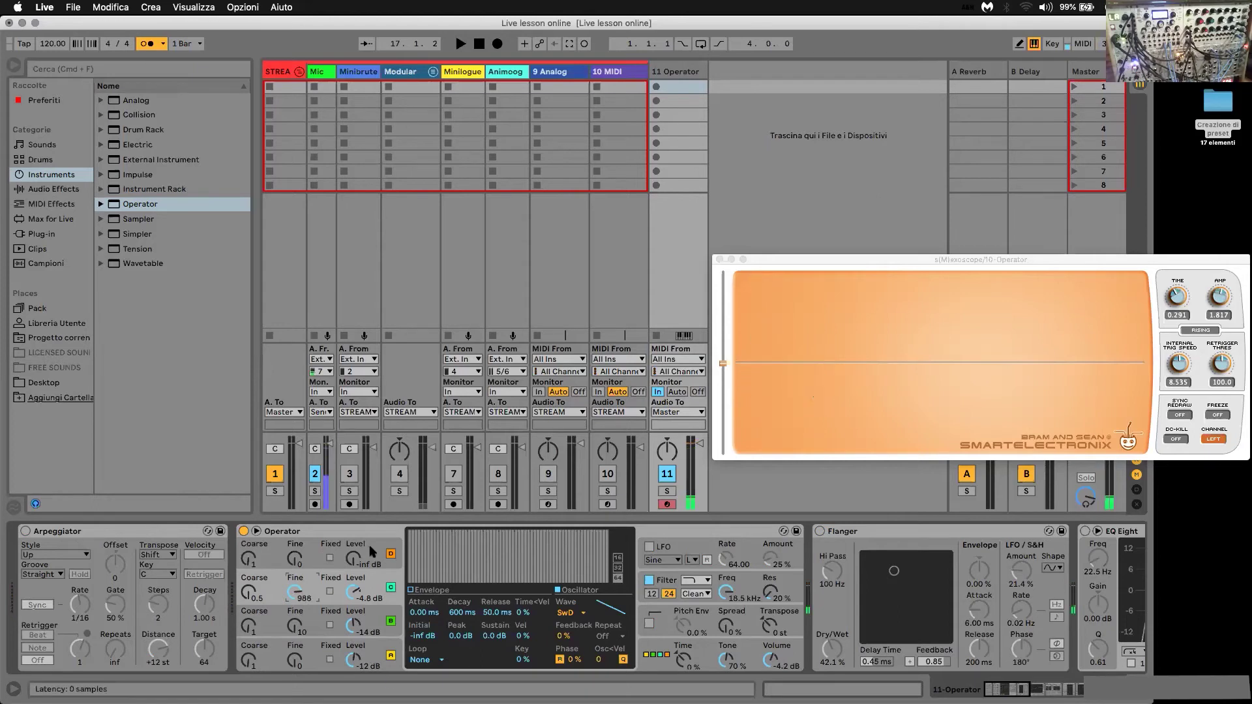
Set oscillator D's wave to Noise White and play a test note
click(576, 619)
click(580, 590)
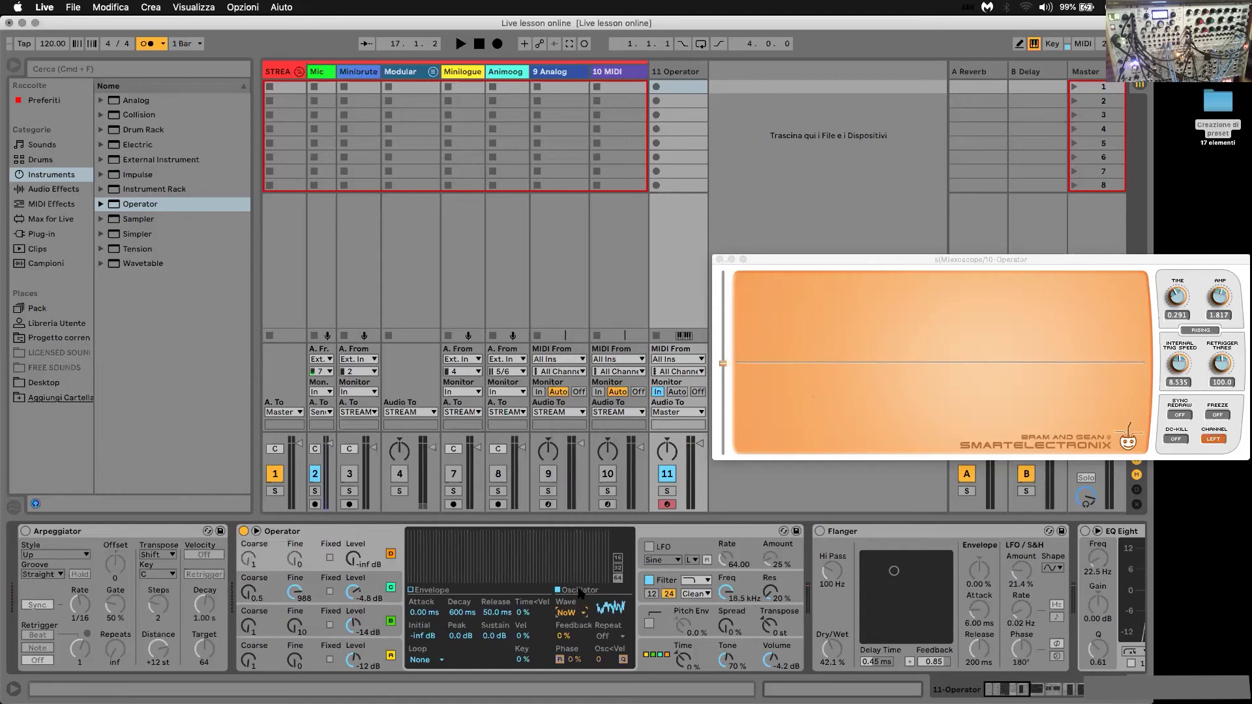
key(a)
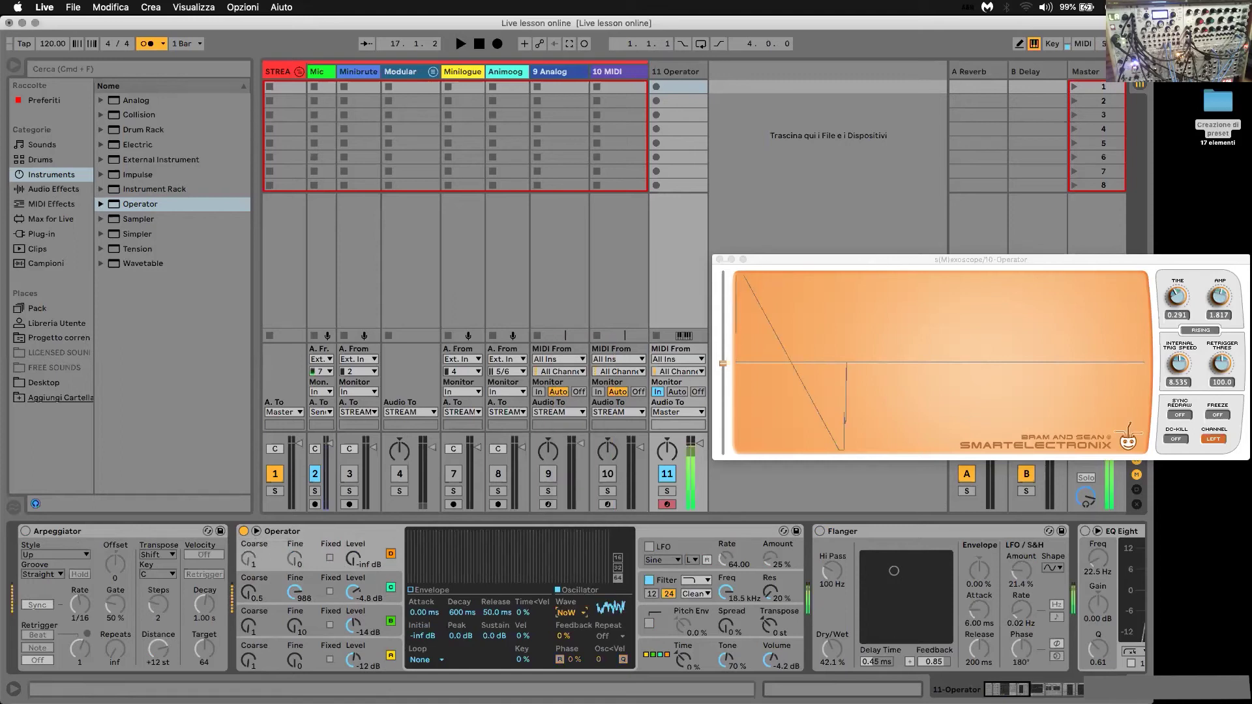
Raise oscillator D's noise level to about -24 dB and set Operator's Spread to 54%
drag(353, 559, 353, 531)
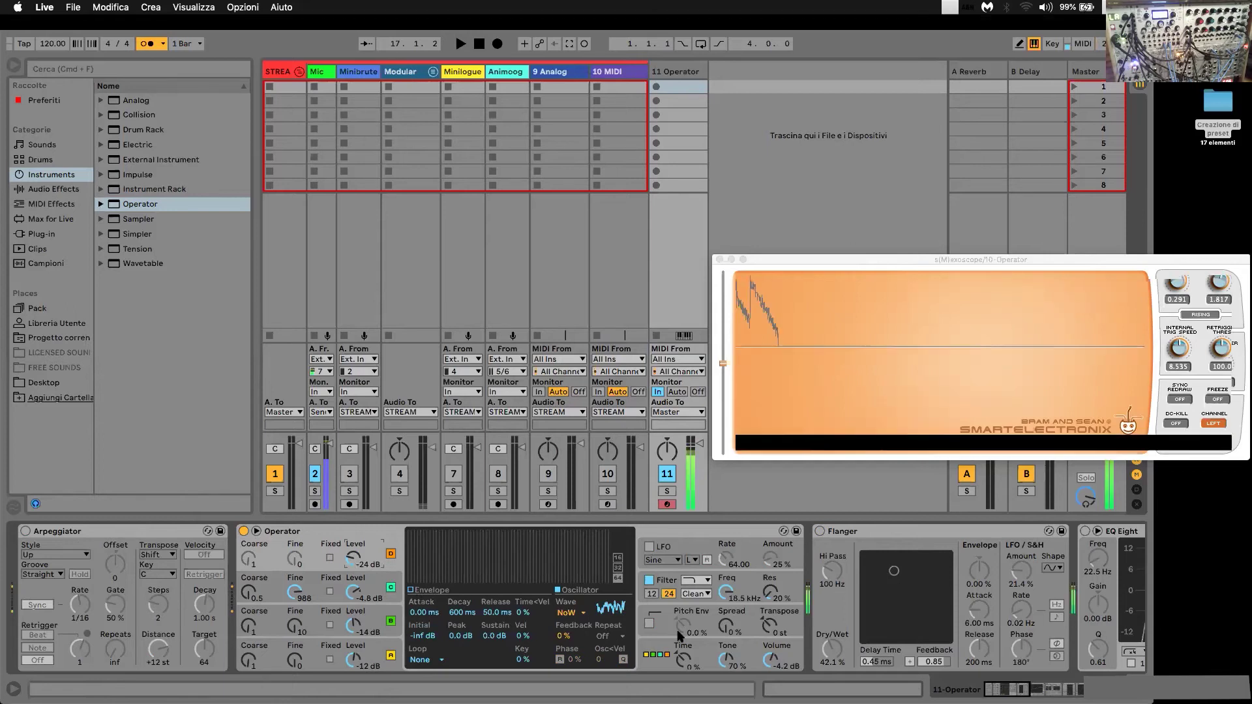
mouse_move(726, 624)
mouse_down()
mouse_move(726, 572)
mouse_move(726, 625)
mouse_up()
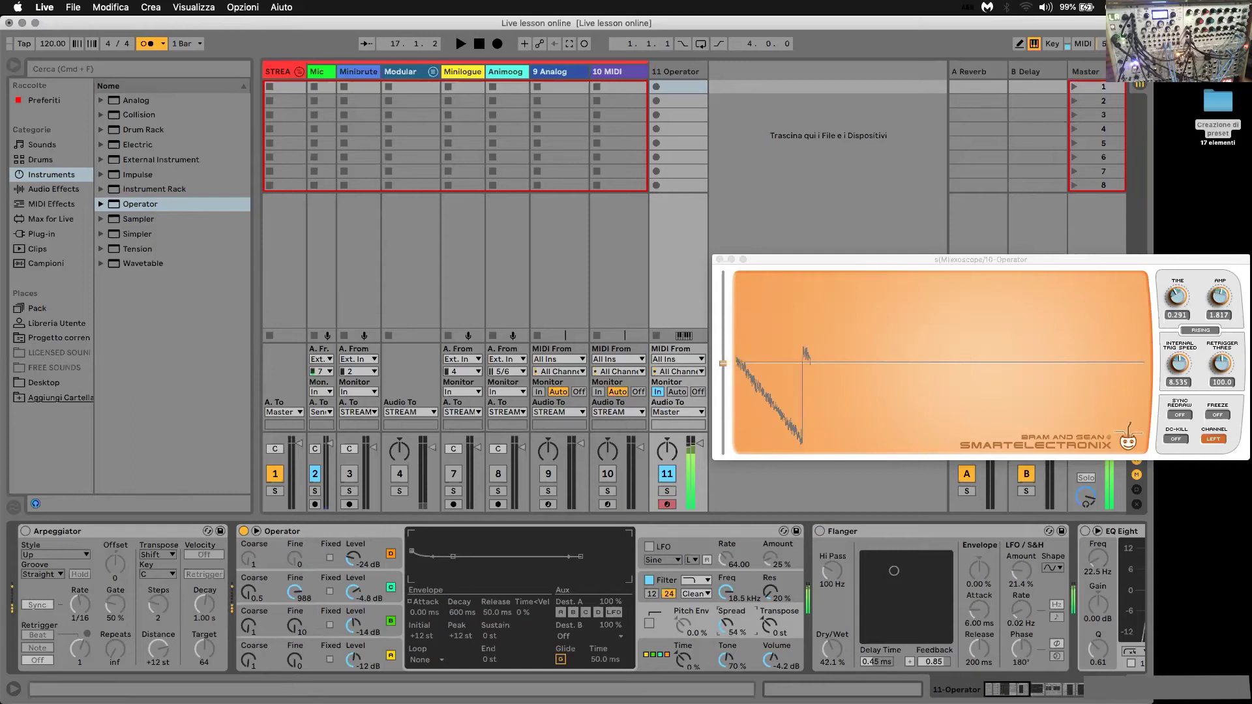
Open Operator's filter settings and lower the filter frequency to about 1.87 kHz
click(749, 586)
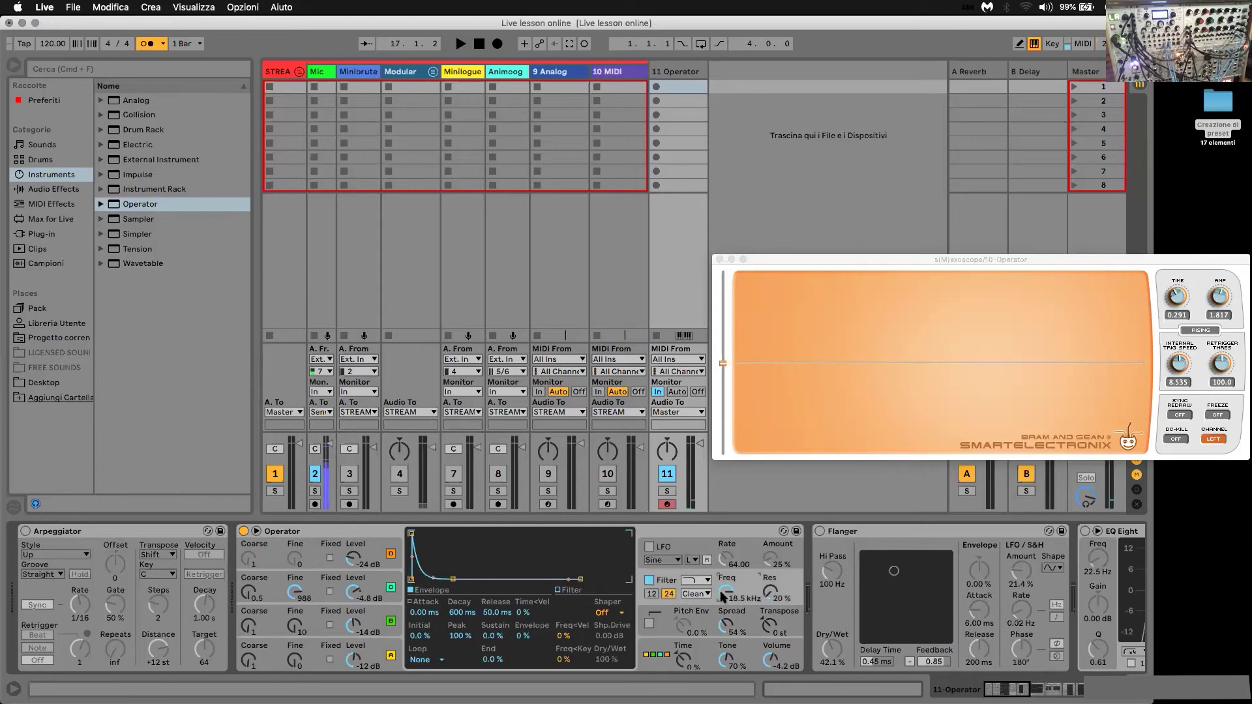
drag(725, 593, 726, 636)
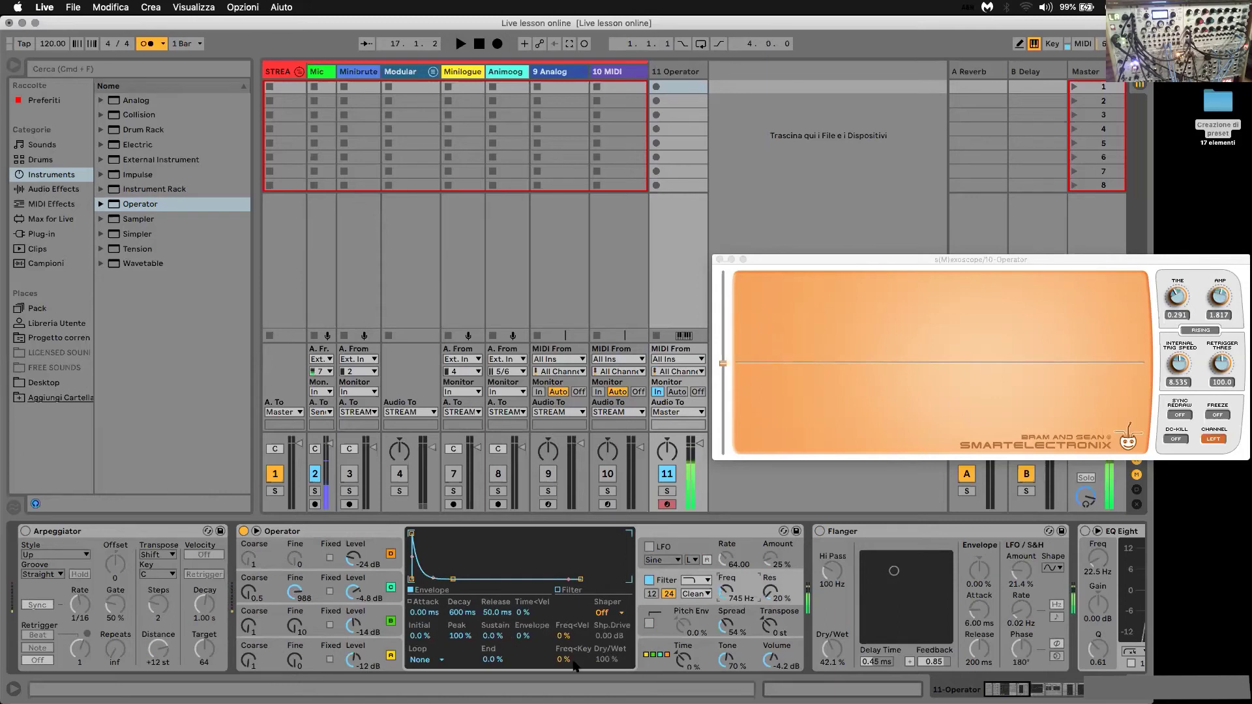
mouse_move(726, 593)
mouse_down()
mouse_move(726, 578)
mouse_move(726, 595)
mouse_up()
Set the filter's shaper to Soft with a drive of about 8.81 dB
click(609, 613)
click(618, 635)
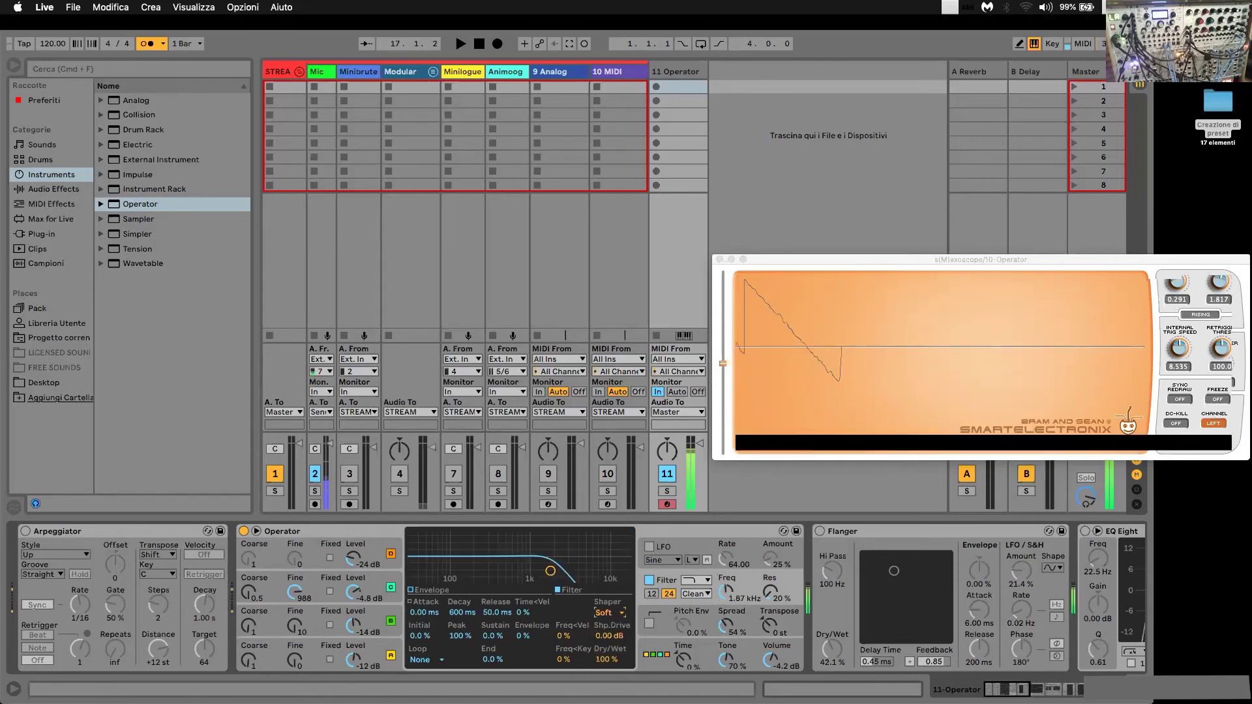
drag(609, 636, 610, 620)
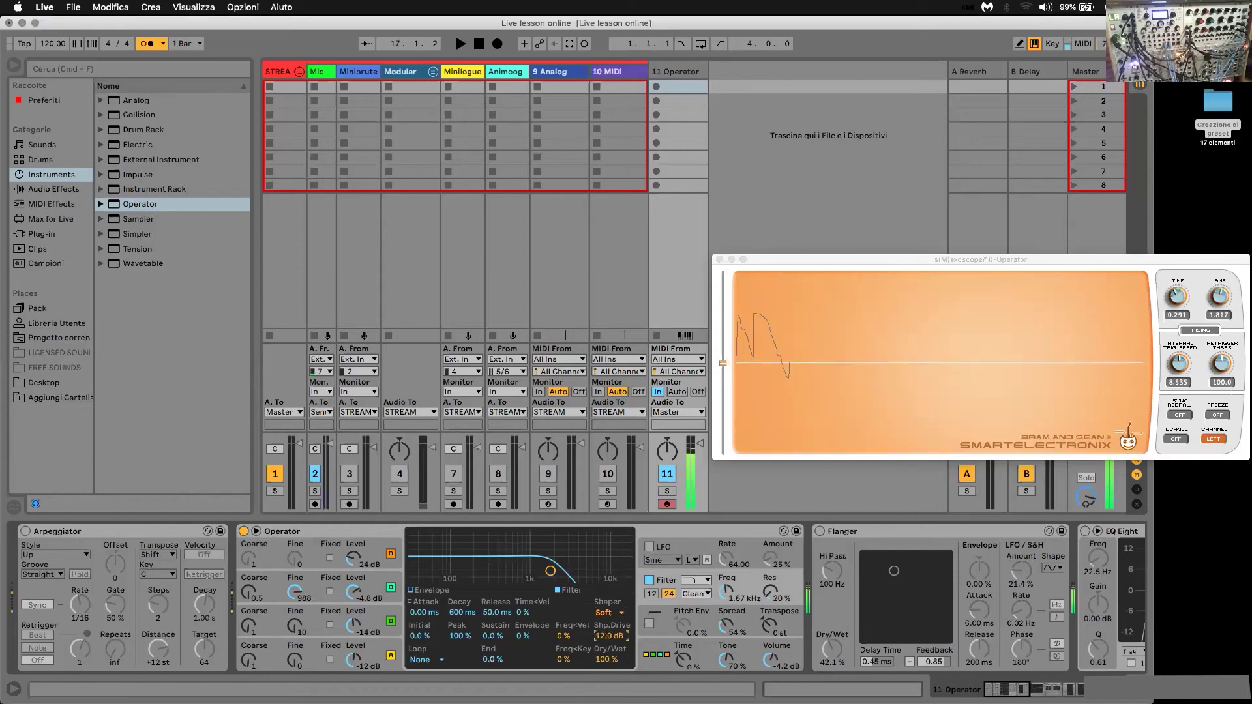
drag(610, 620, 610, 624)
Rebalance the noise and brightness, setting oscillator D's level to about -29 dB and the filter frequency to about 6.67 kHz
drag(353, 558, 353, 556)
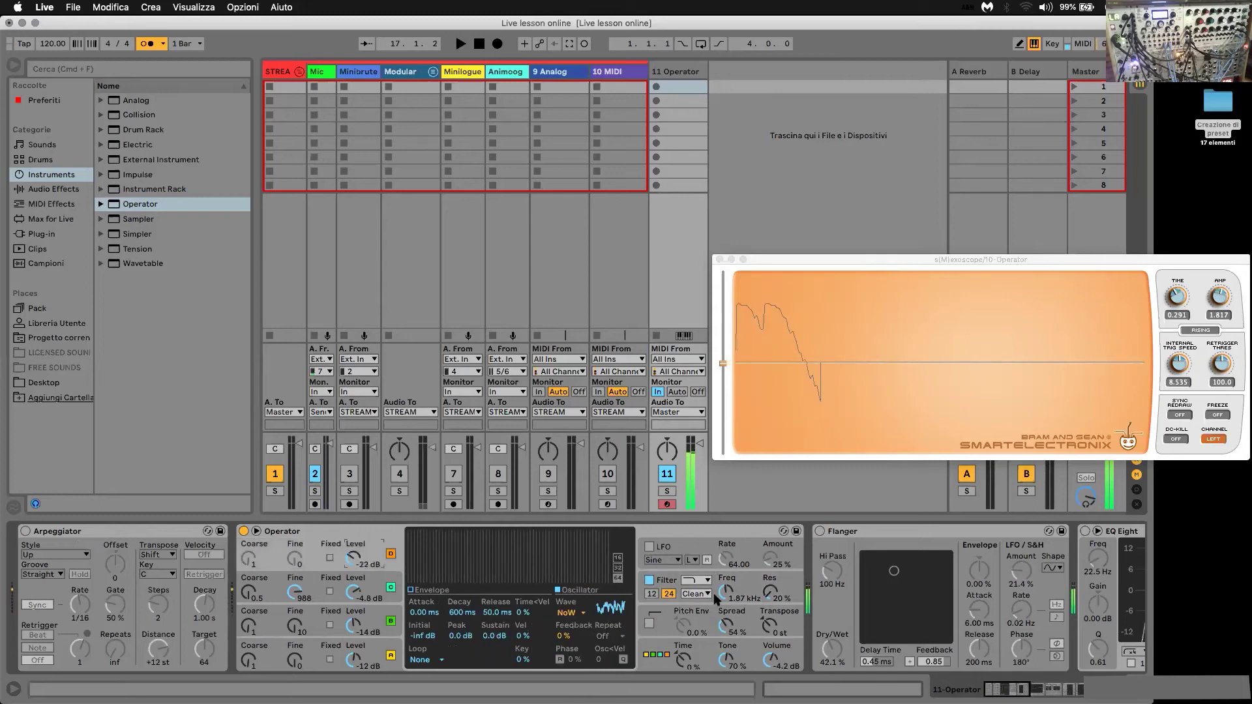
drag(722, 594, 722, 588)
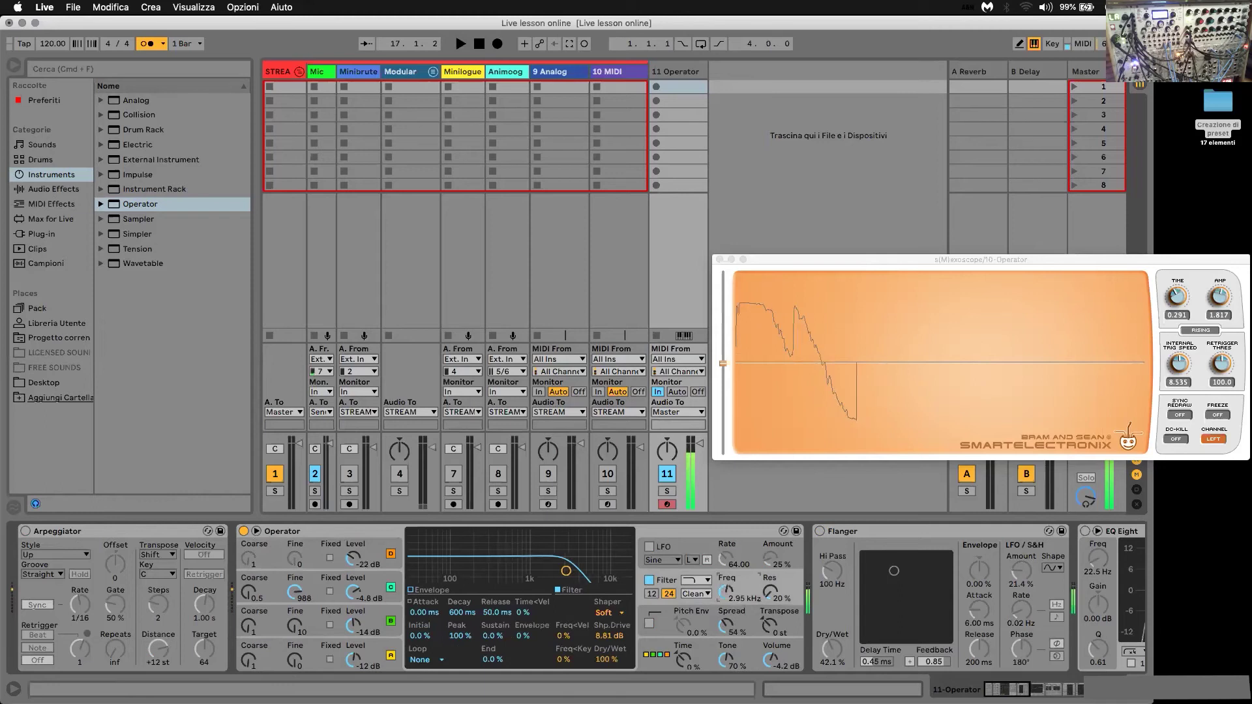
drag(353, 556, 352, 561)
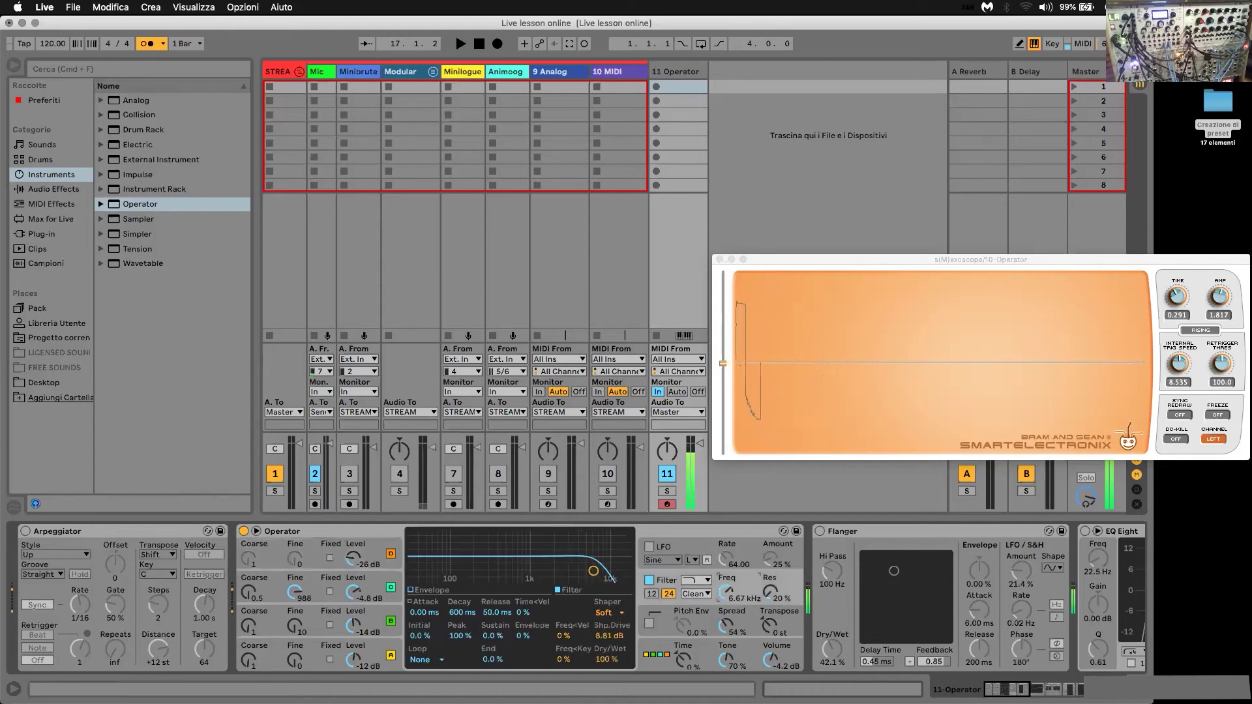
drag(352, 557, 350, 560)
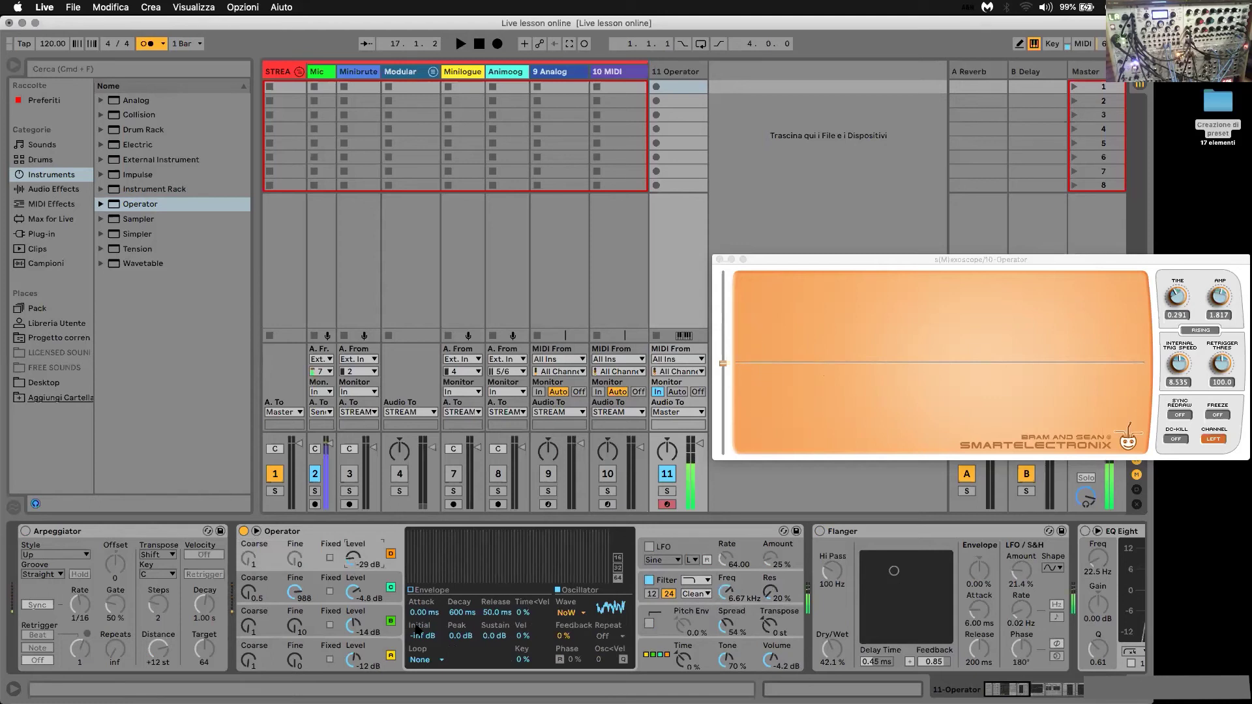
Turn on the Flanger with 1.43 ms delay time and 0.75 feedback, and add a Chorus effect directly after it
click(821, 532)
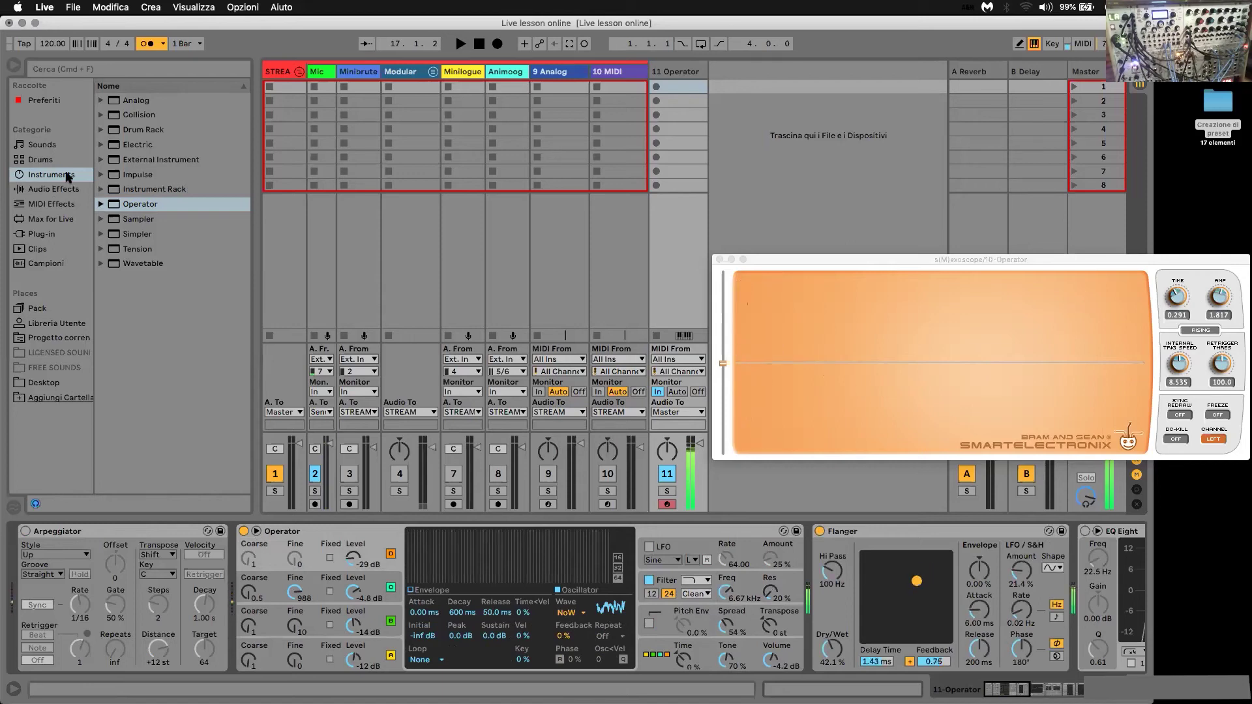
click(55, 189)
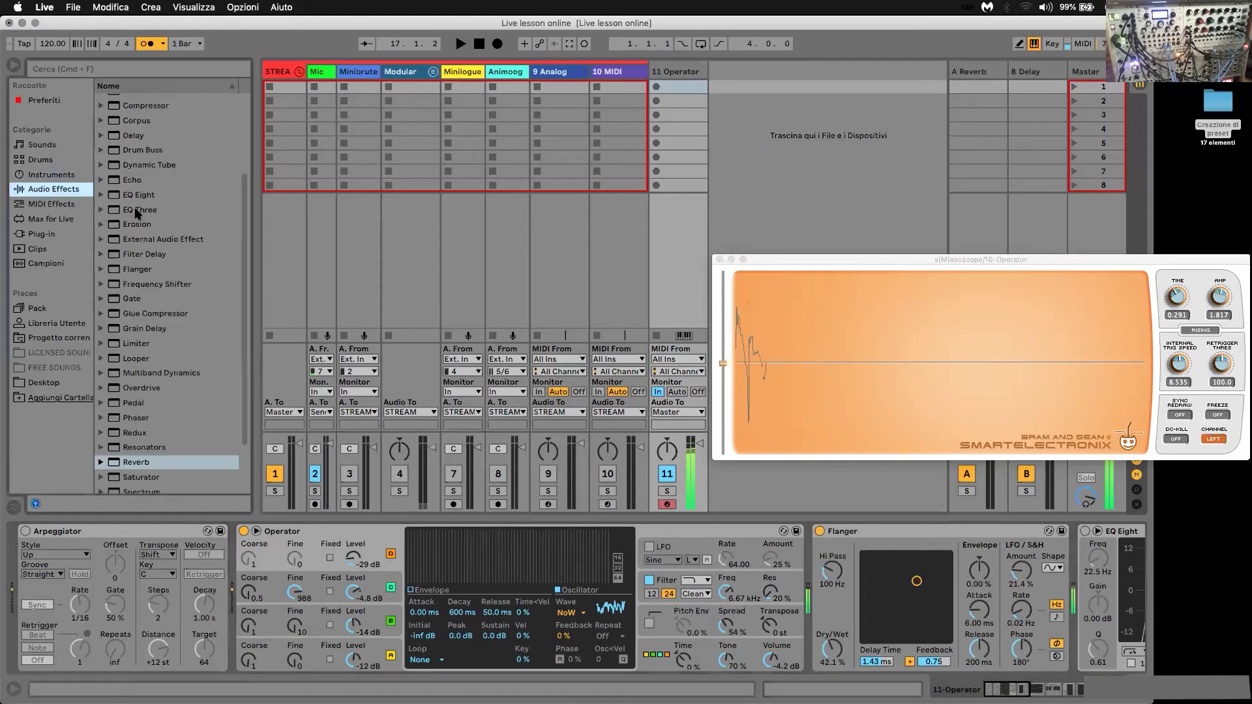
scroll(144, 132, up, 2)
drag(144, 129, 1075, 590)
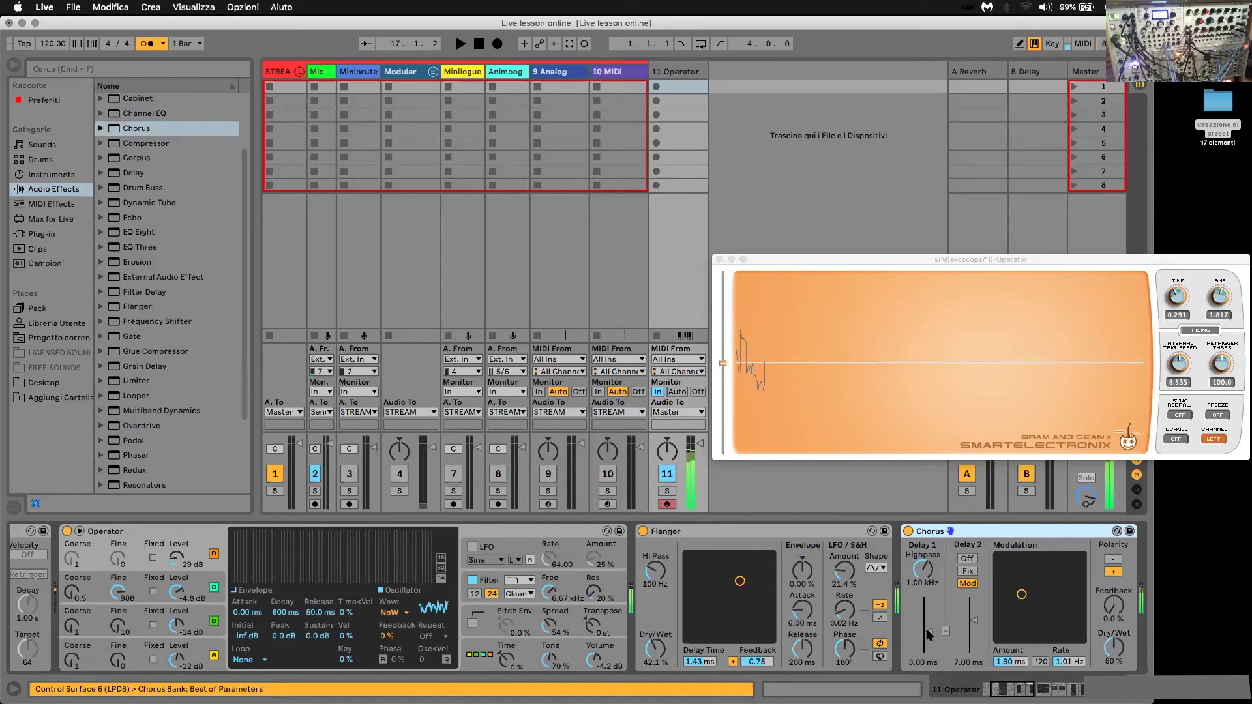
Set the Chorus highpass to 164 Hz, its delays to 13.9 ms and 8.84 ms, and its modulation amount to 2.37 ms
drag(930, 632, 923, 597)
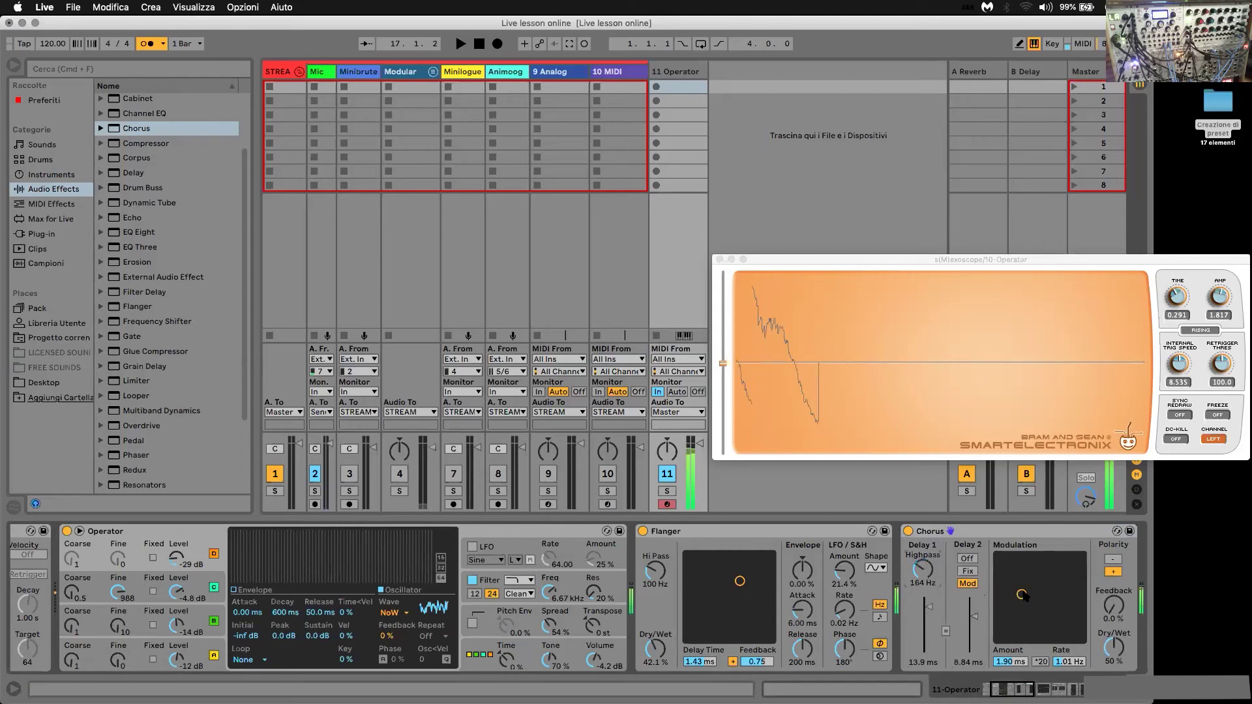
mouse_move(1021, 594)
mouse_down()
mouse_move(1054, 588)
mouse_move(1021, 589)
mouse_up()
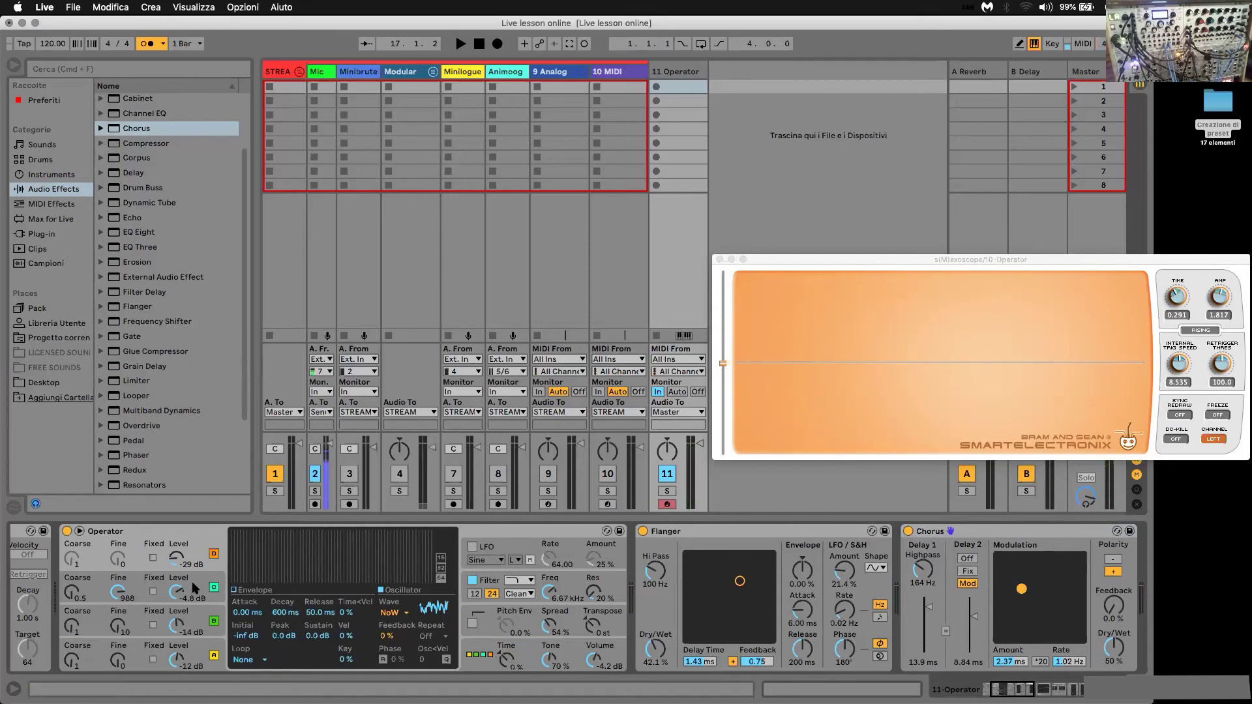
Lengthen the oscillator envelope release to about 1.03 s and set Operator's global Time to 36%
click(194, 635)
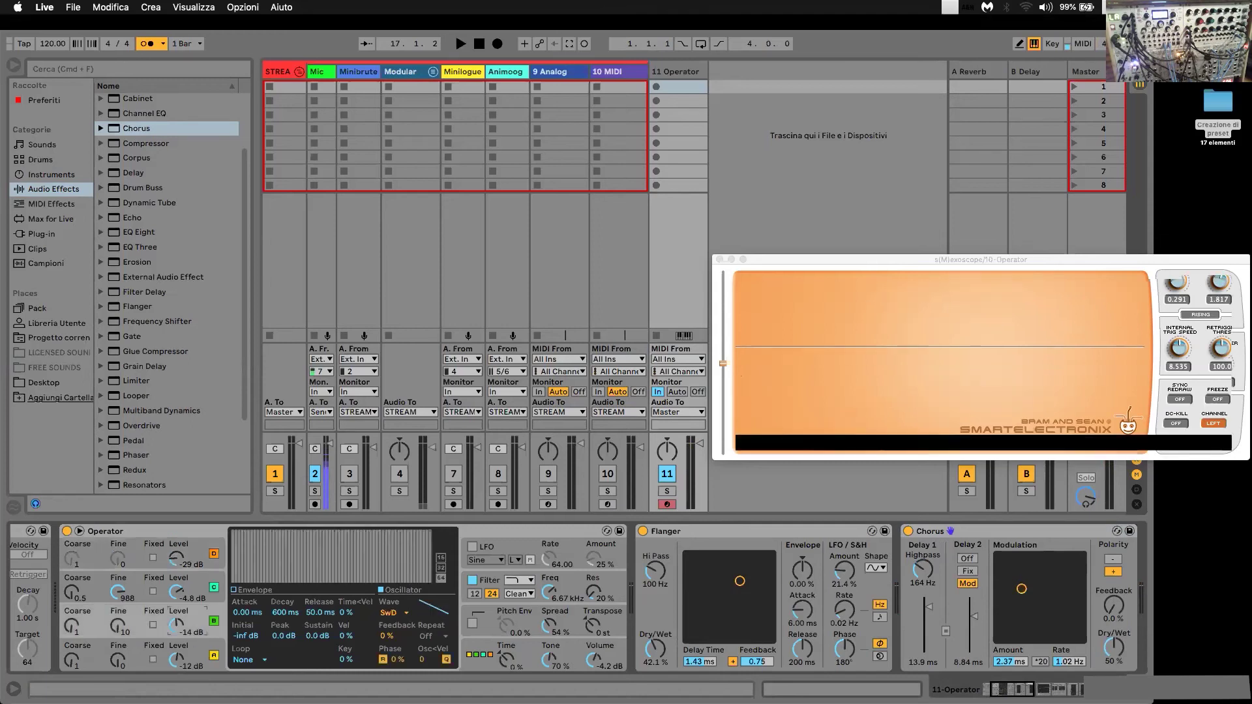
click(505, 662)
drag(505, 660, 506, 626)
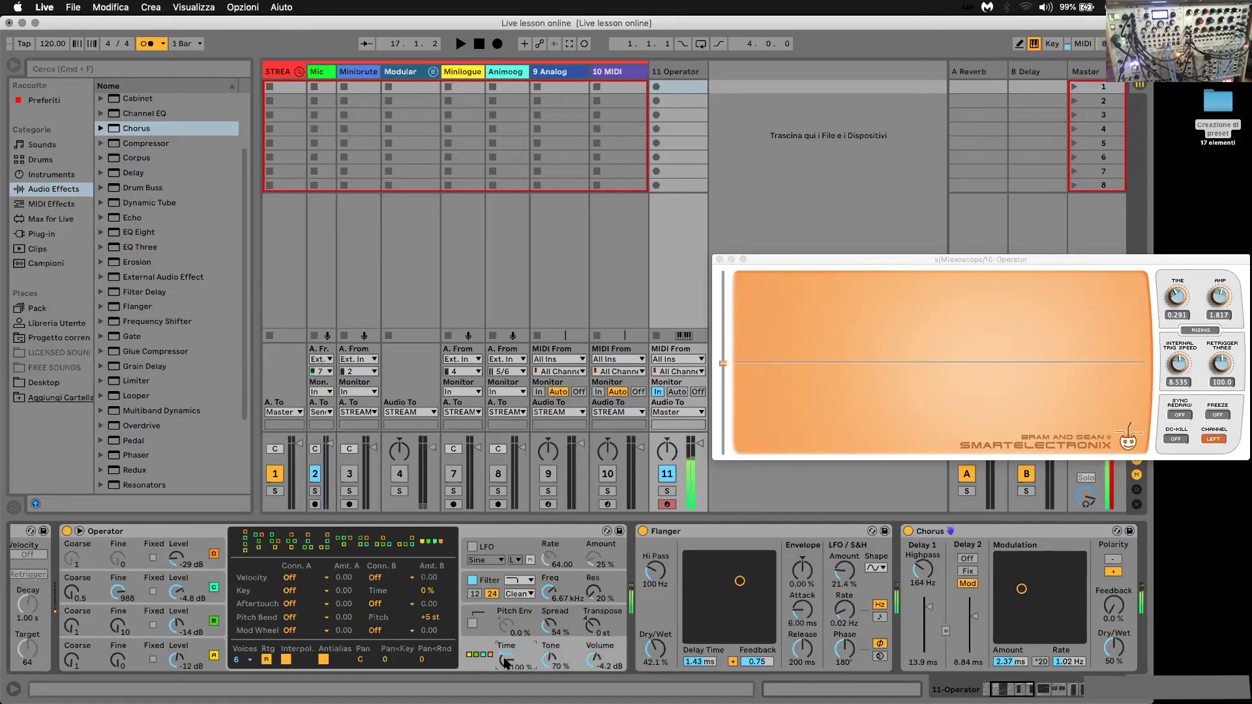
click(199, 647)
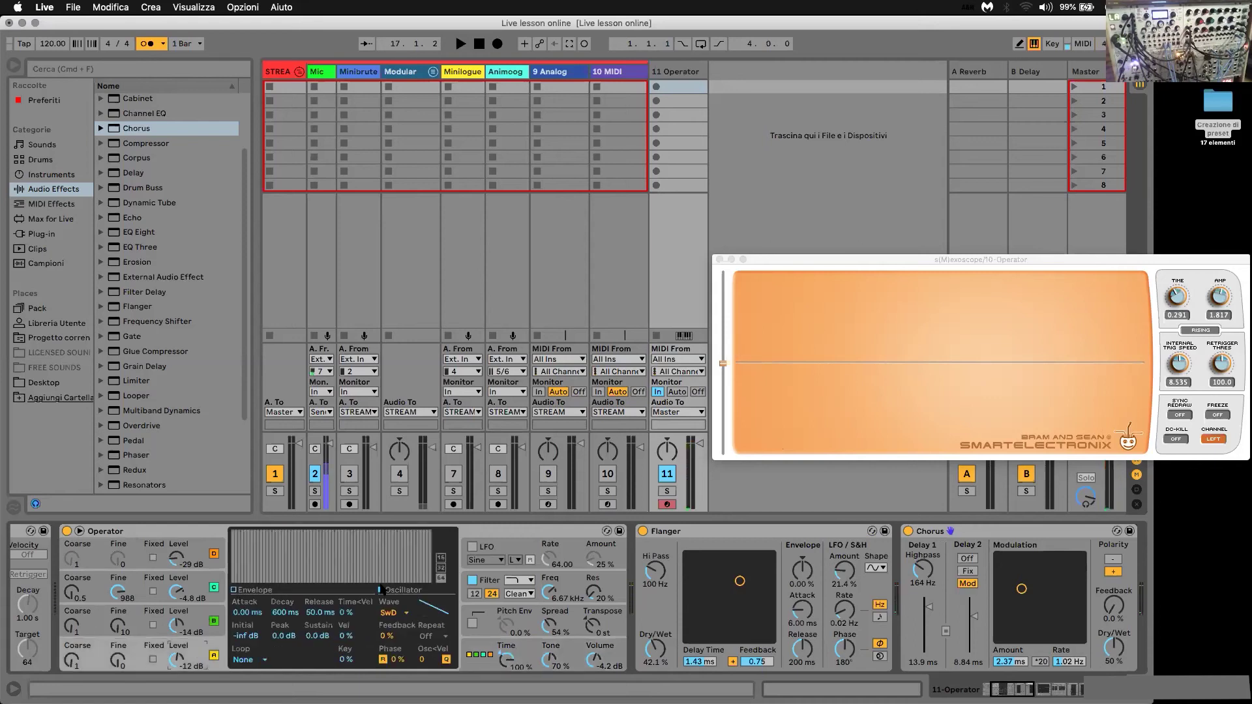
click(200, 621)
drag(404, 578, 423, 579)
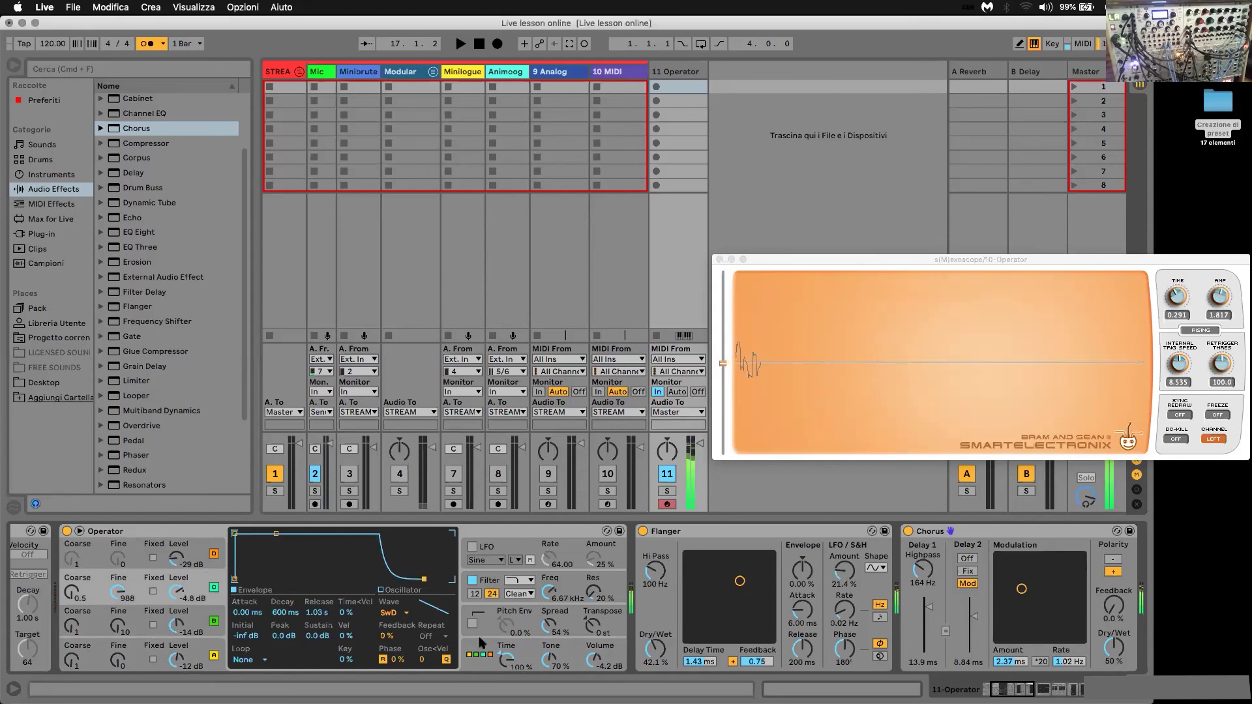
drag(507, 660, 508, 667)
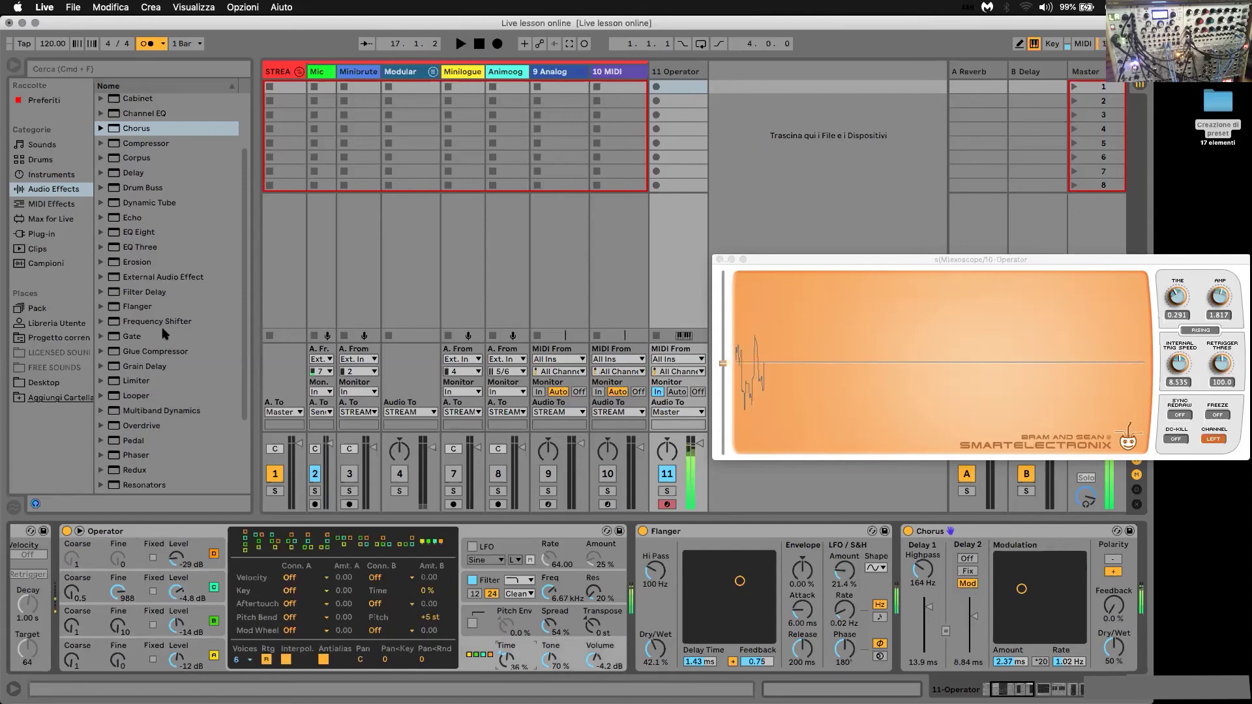
Add a Reverb after the Chorus with a decay time of 5.70 s and a dry/wet of 38%
scroll(151, 491, down, 3)
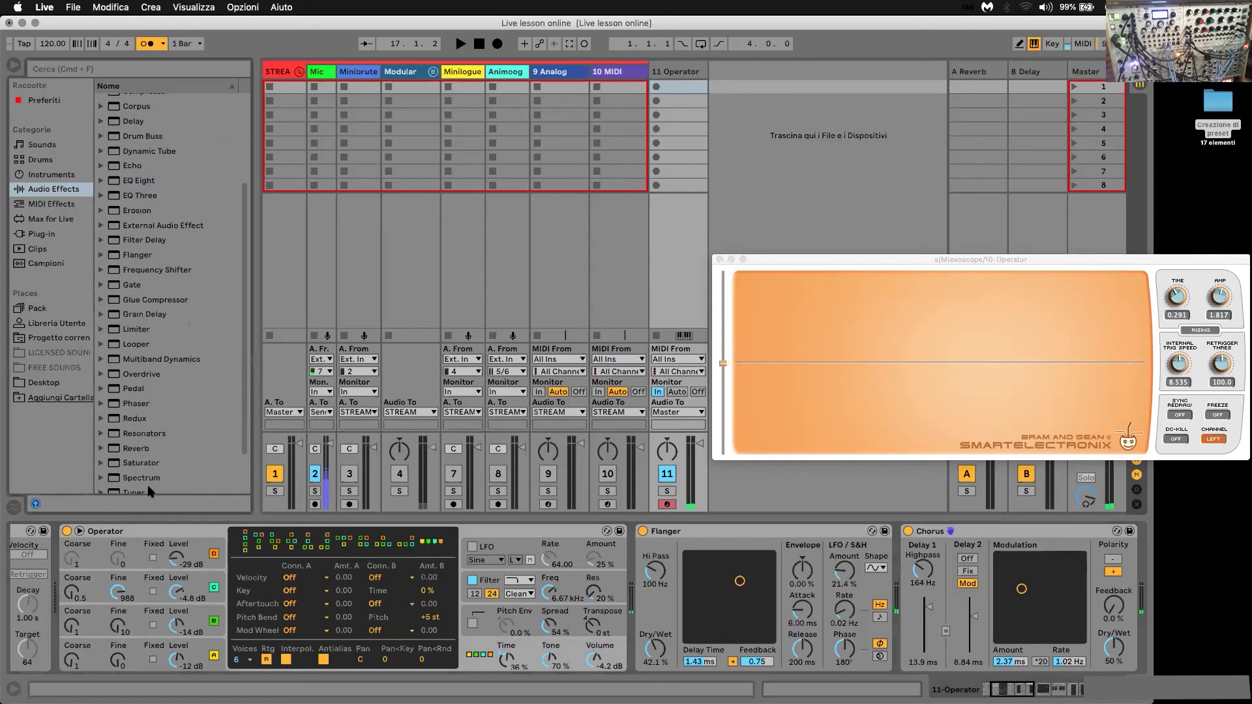
drag(900, 561, 1069, 575)
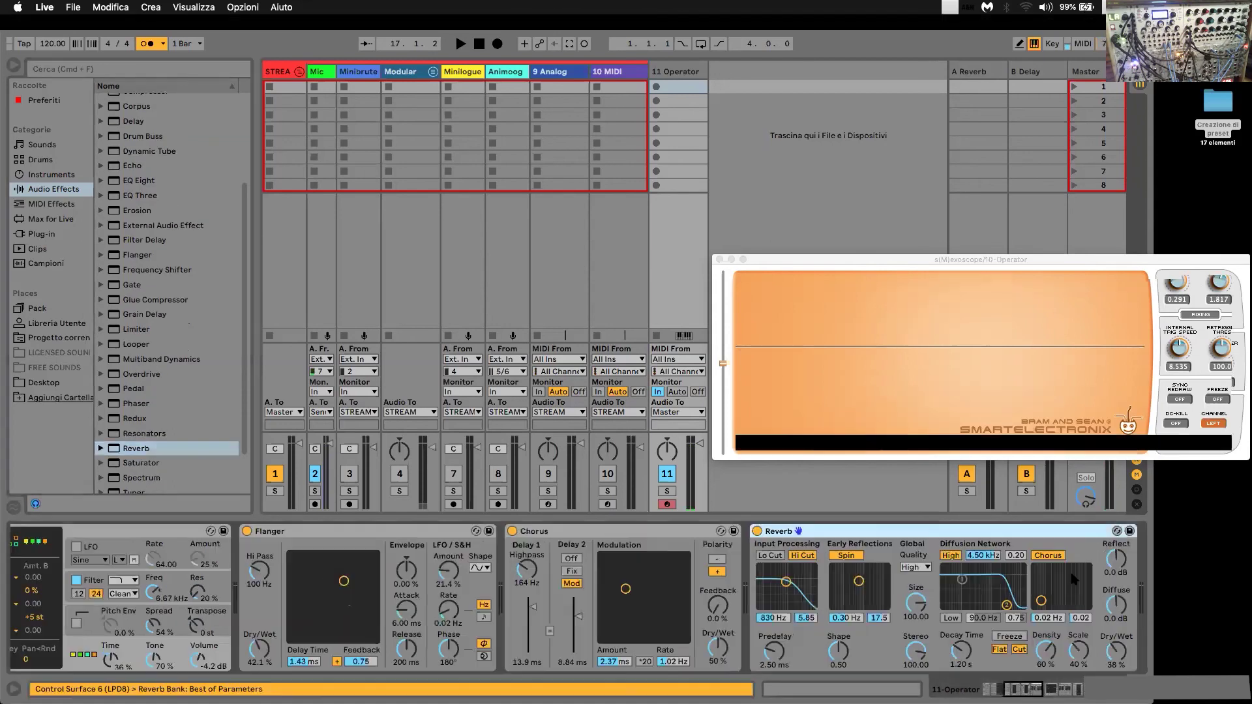
drag(1116, 649, 1116, 636)
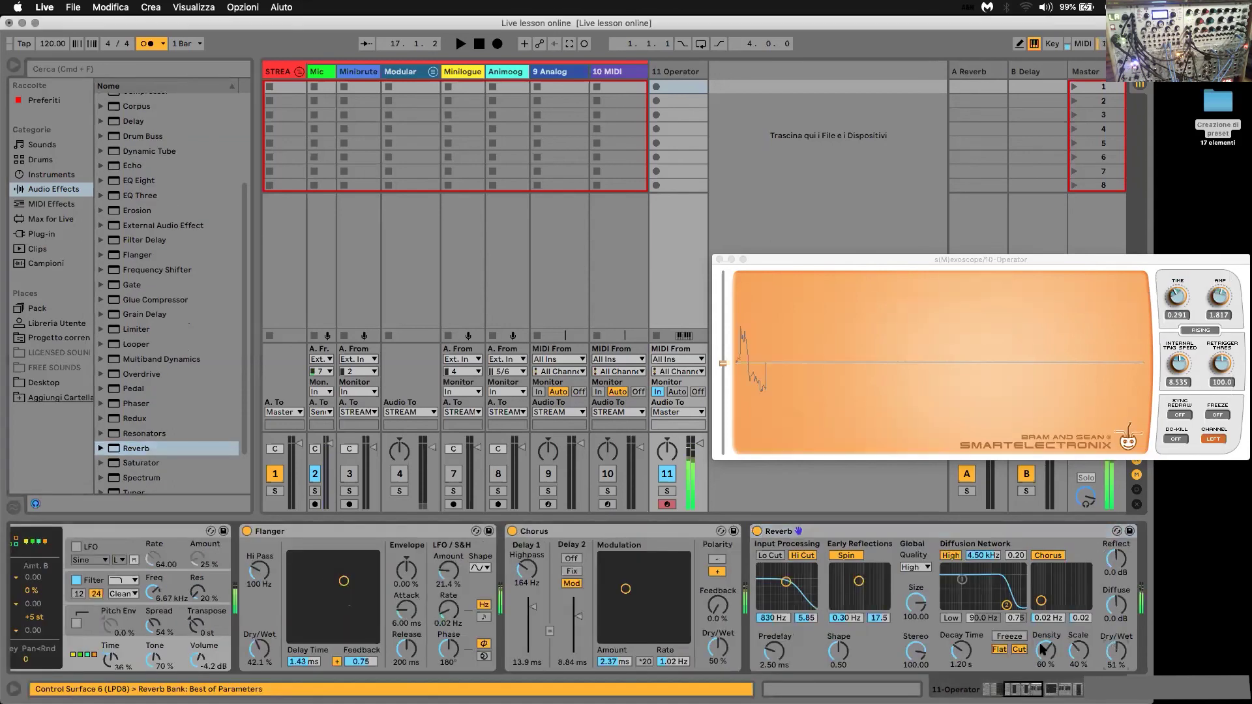
drag(962, 652, 960, 630)
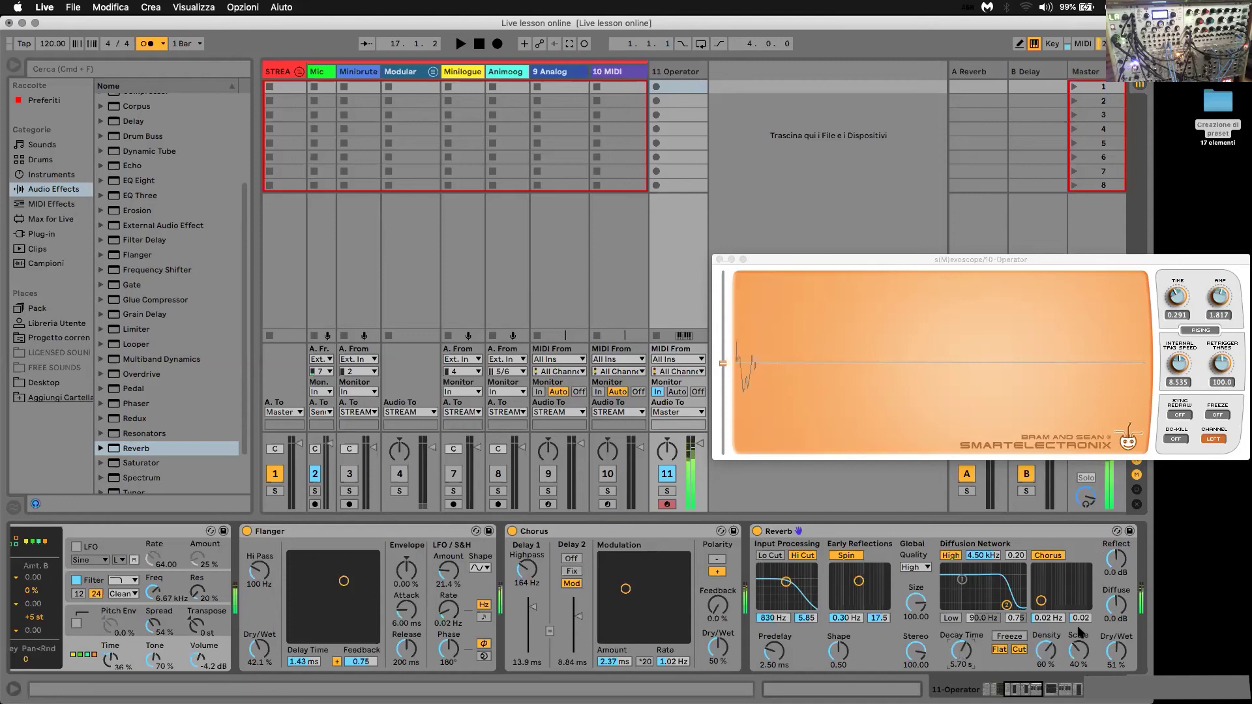
drag(1116, 652, 1116, 665)
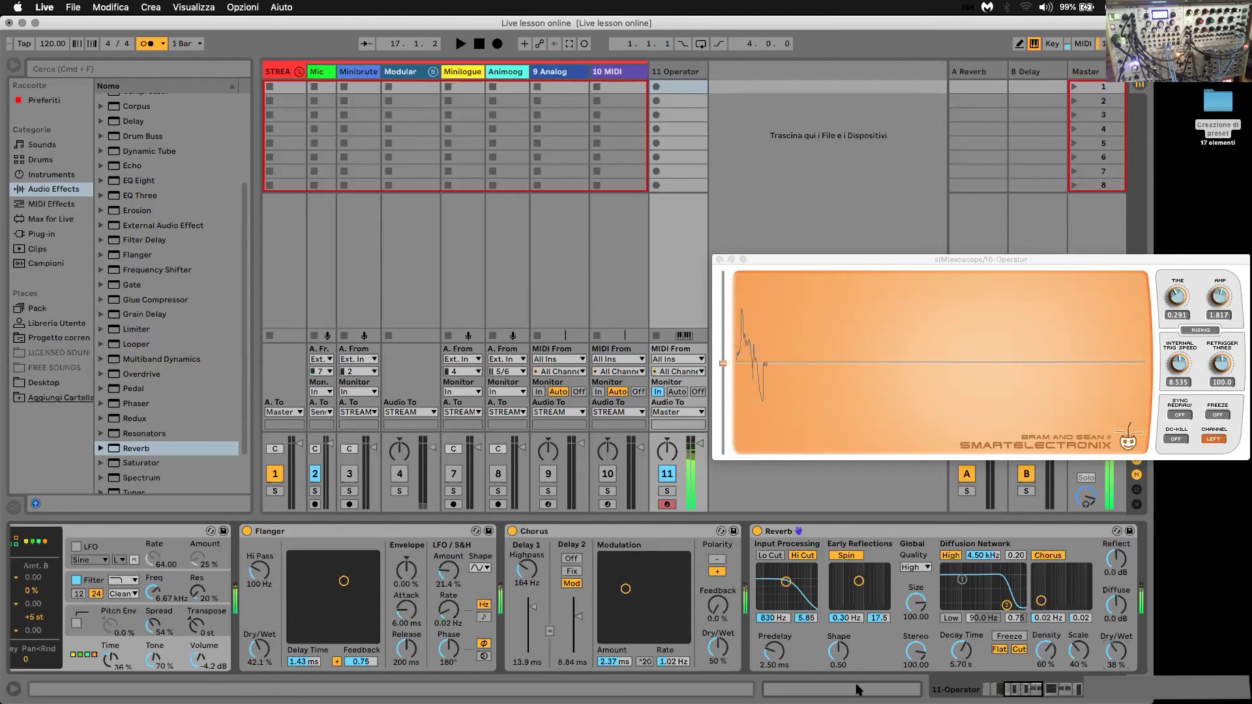
Enable Glide in Operator's pitch settings and set the glide time to 138 ms
scroll(448, 660, left, 10)
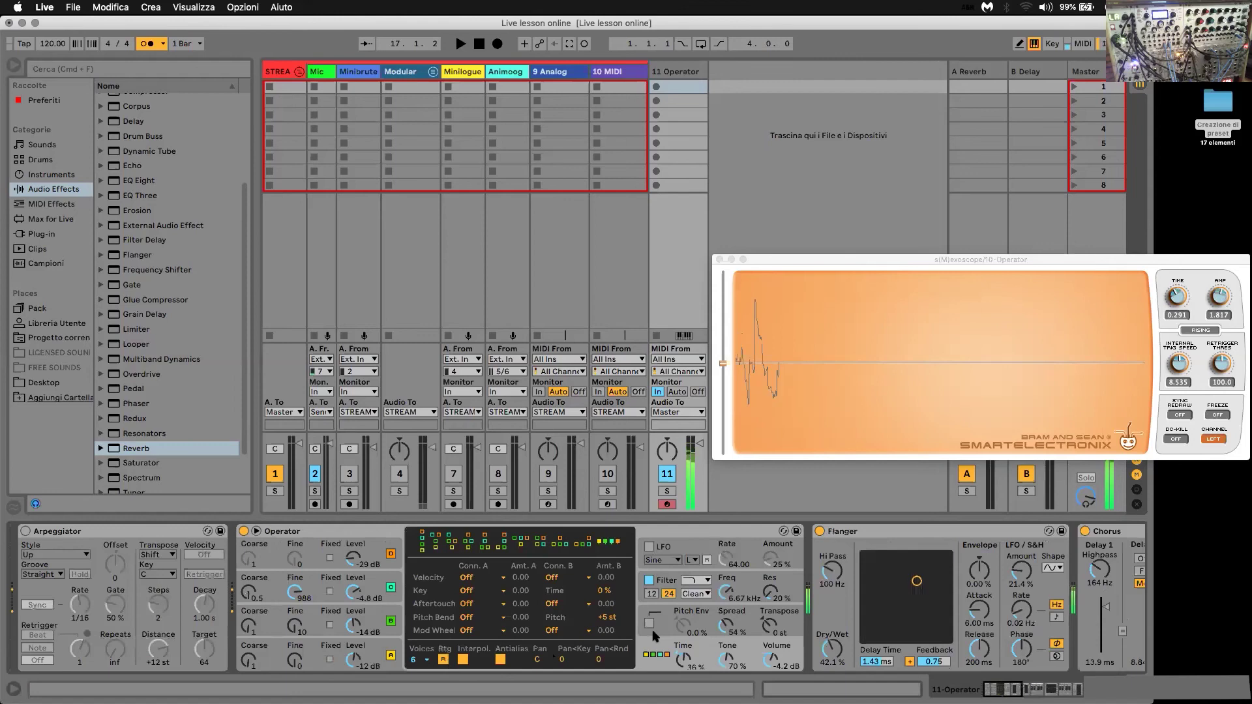
click(746, 624)
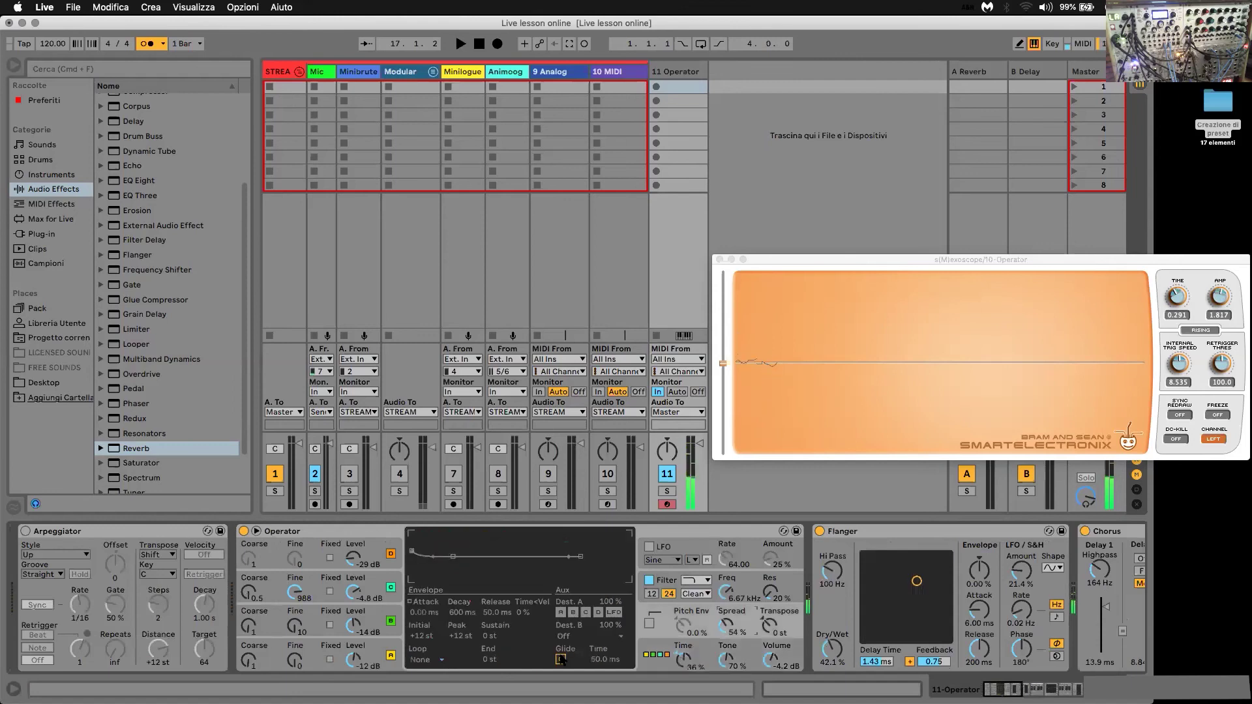
click(602, 660)
drag(603, 661, 603, 635)
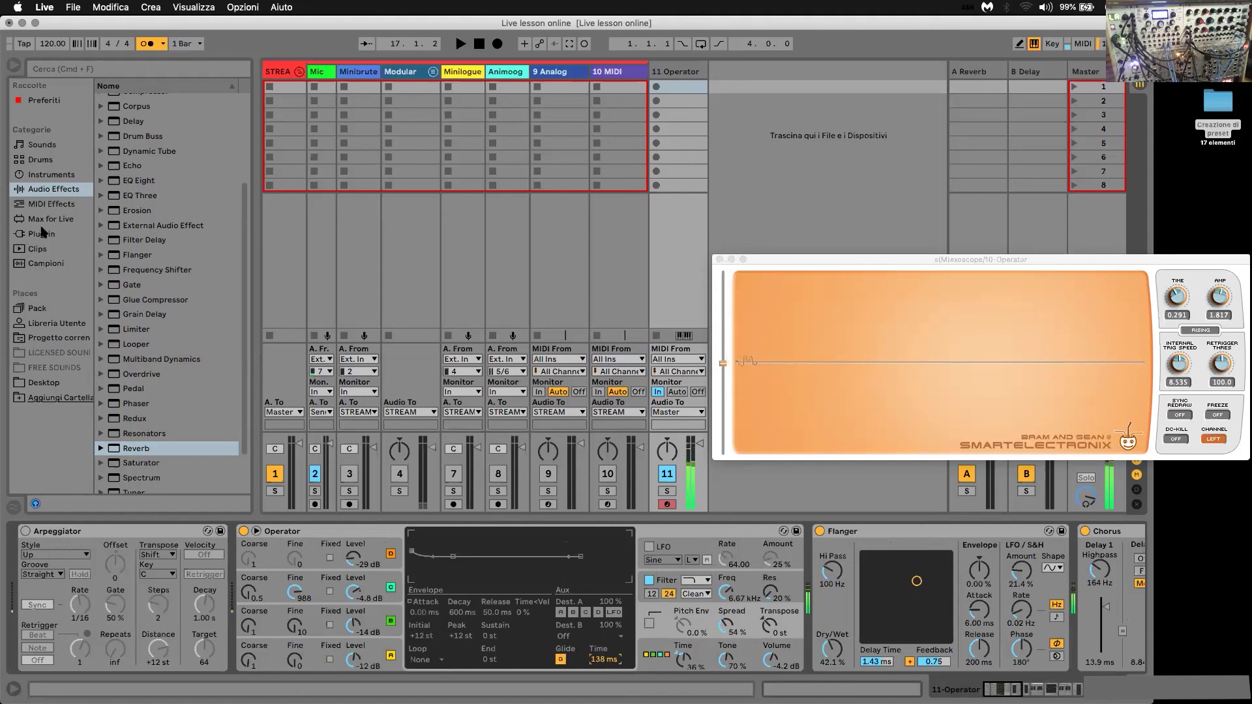
Turn on the Arpeggiator and set its rate to 1/8
click(25, 531)
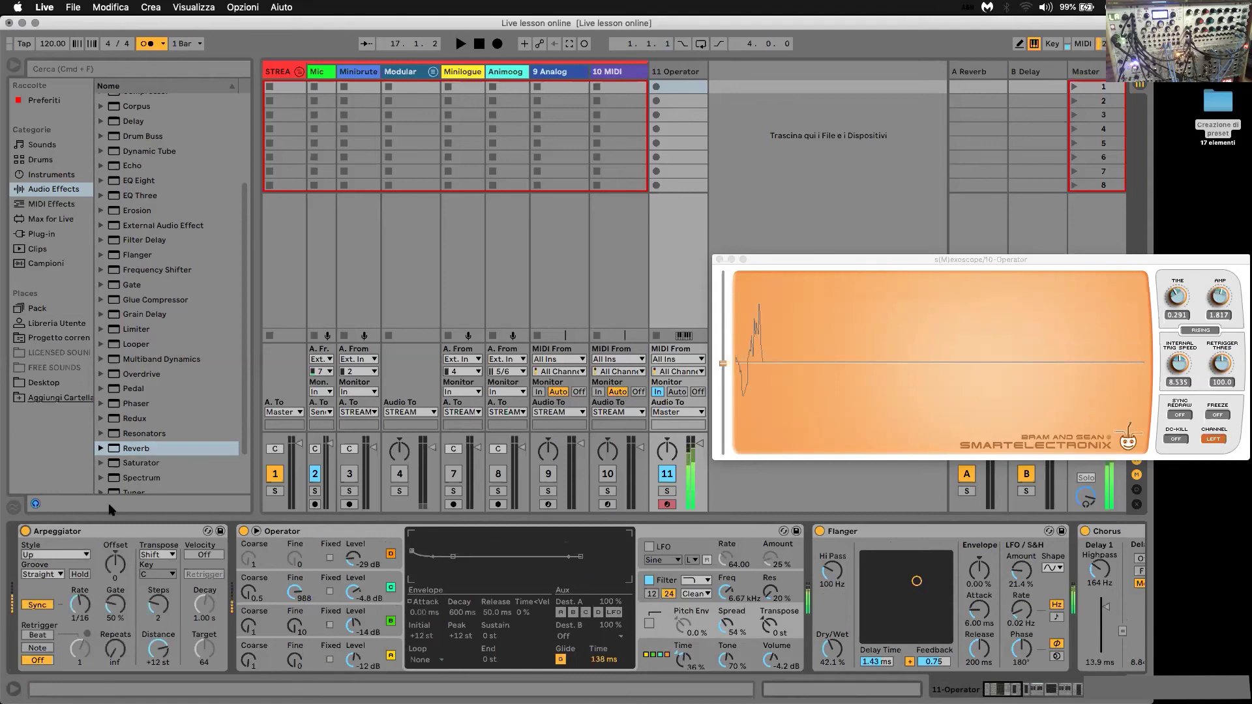
drag(171, 610, 171, 626)
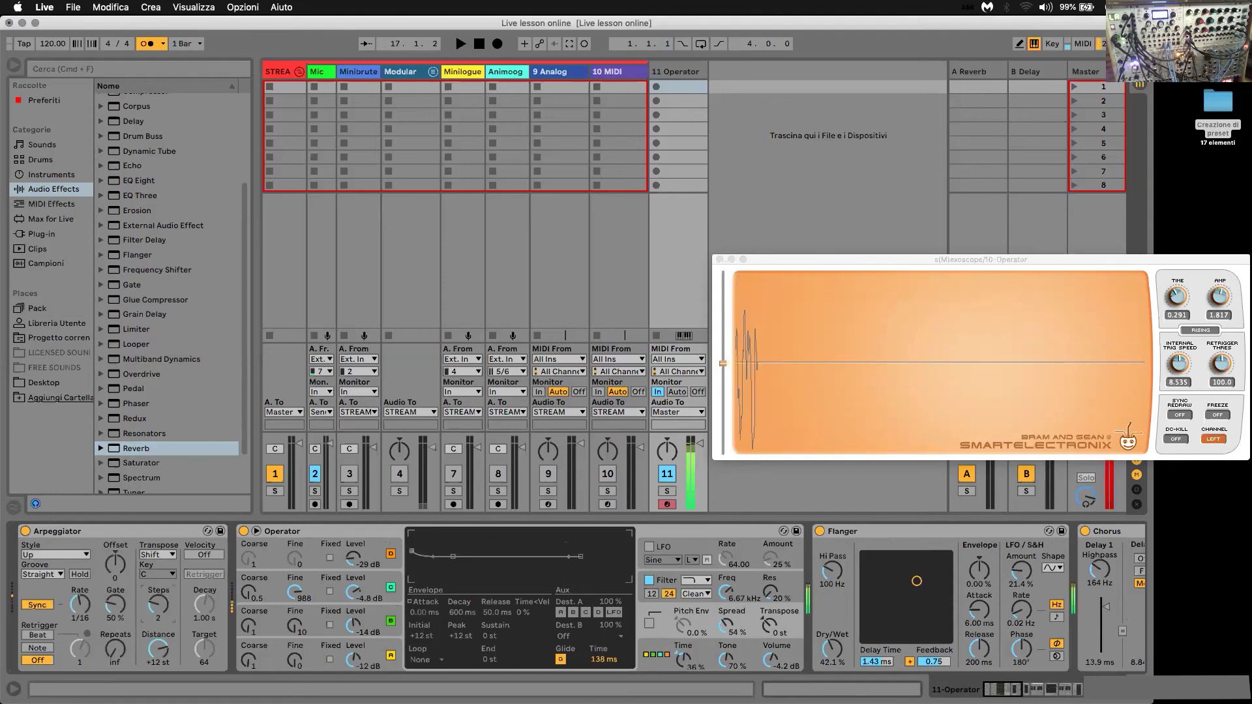
drag(81, 604, 81, 598)
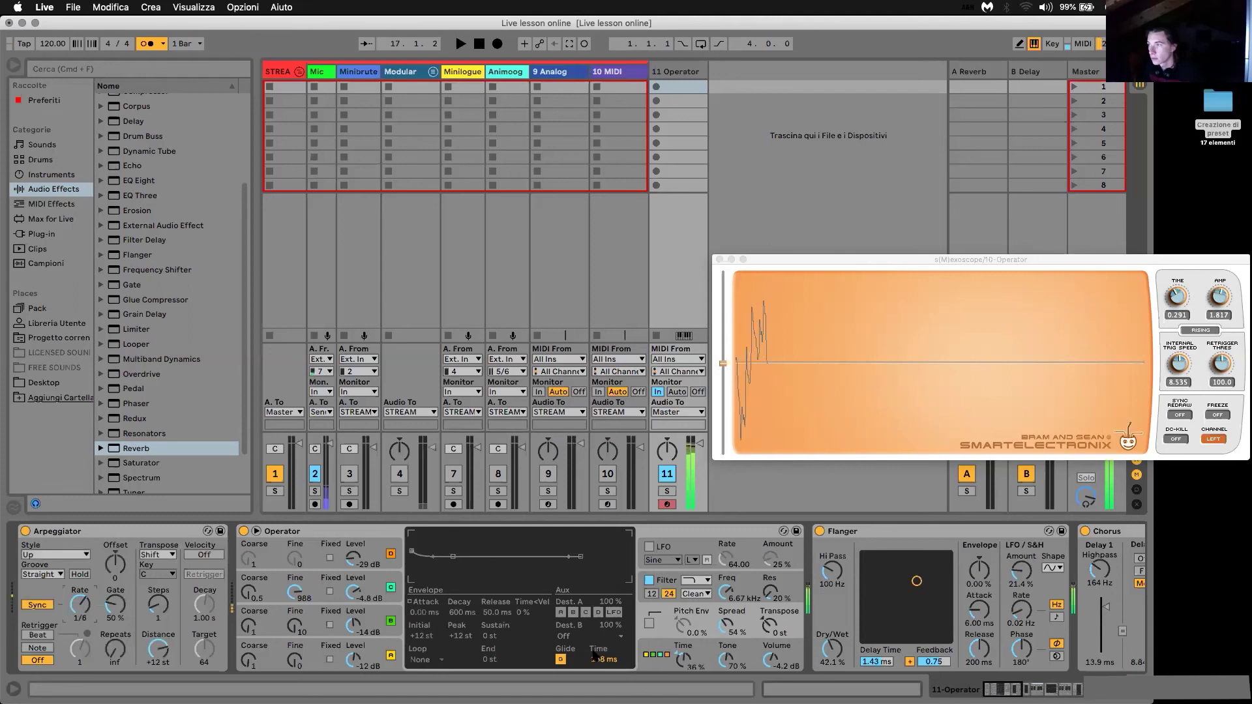
Readjust Operator's glide time against the arpeggio, setting it to 107 ms
mouse_move(599, 659)
mouse_down()
mouse_move(599, 646)
mouse_move(599, 661)
mouse_up()
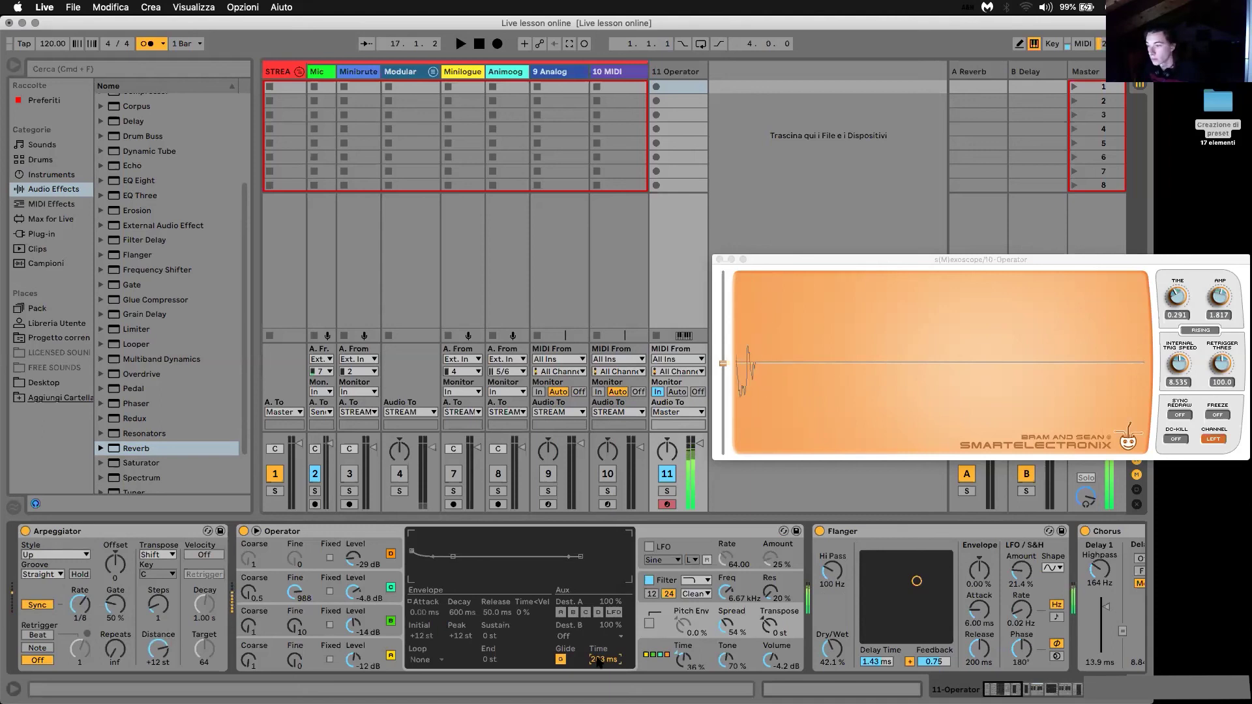
drag(598, 661, 598, 675)
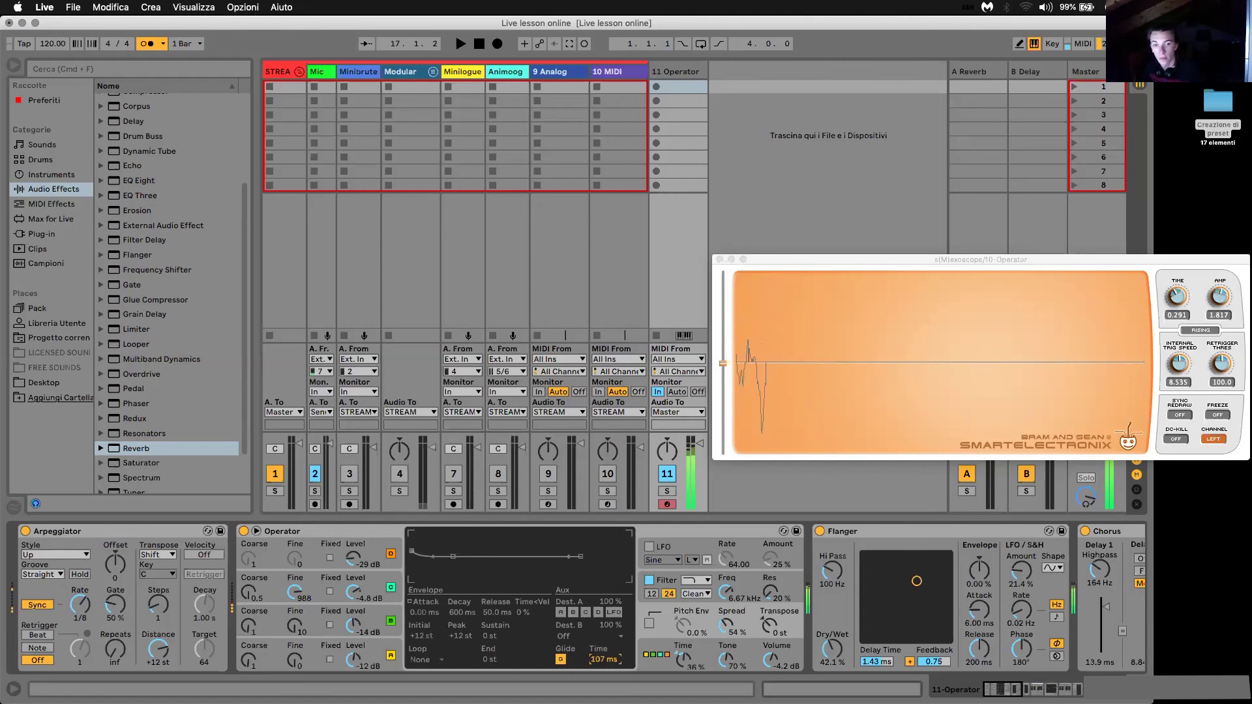